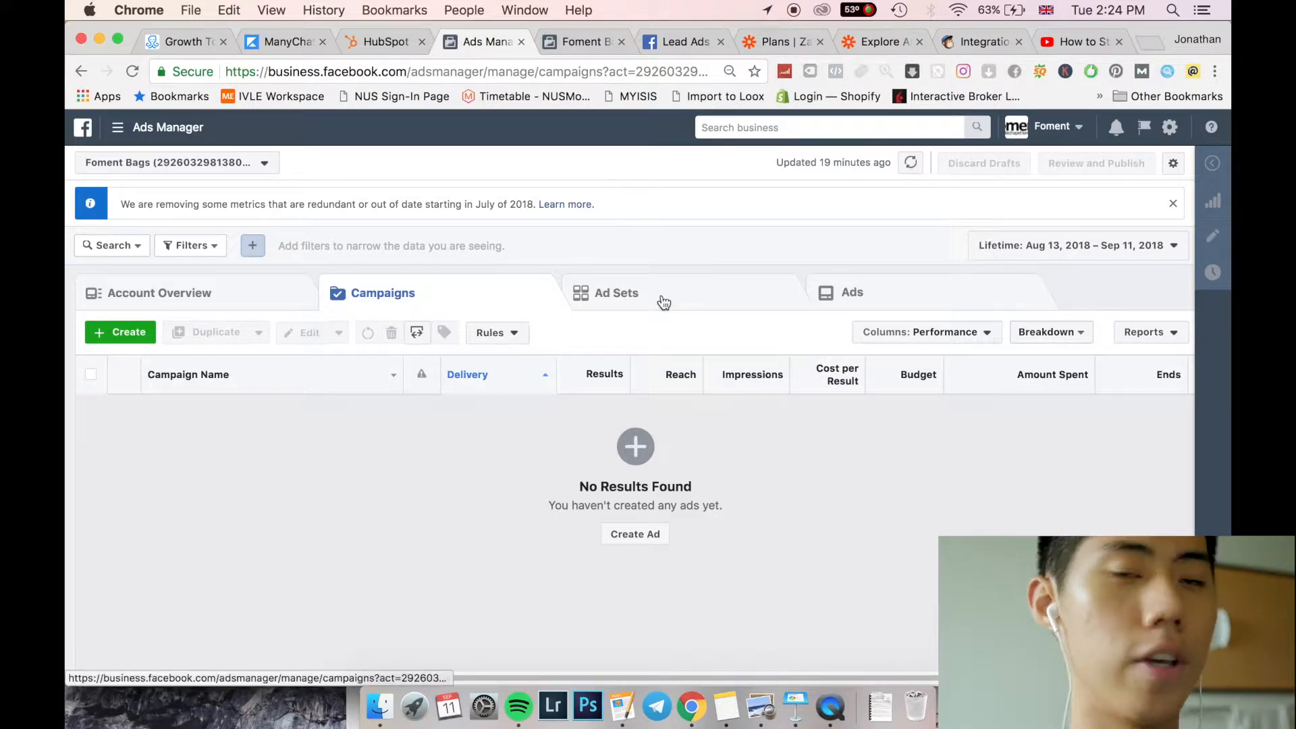
- Review the Facebook Lead Ad Terms for the Foment Bags & Watches page
{"action": "left_click", "coordinate": [667, 42]}
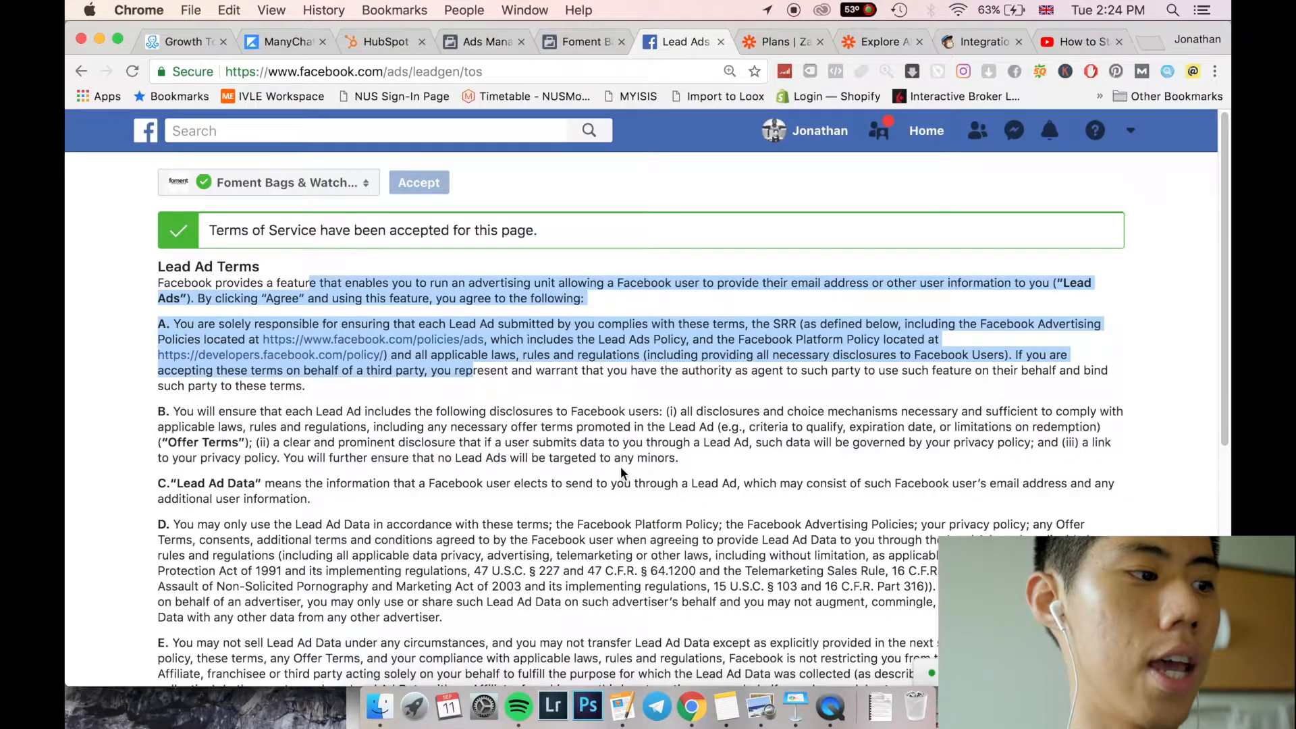
{"action": "scroll", "coordinate": [591, 473], "scroll_direction": "down", "scroll_amount": 3}
{"action": "scroll", "coordinate": [567, 419], "scroll_direction": "up", "scroll_amount": 2}
{"action": "scroll", "coordinate": [567, 418], "scroll_direction": "up", "scroll_amount": 1}
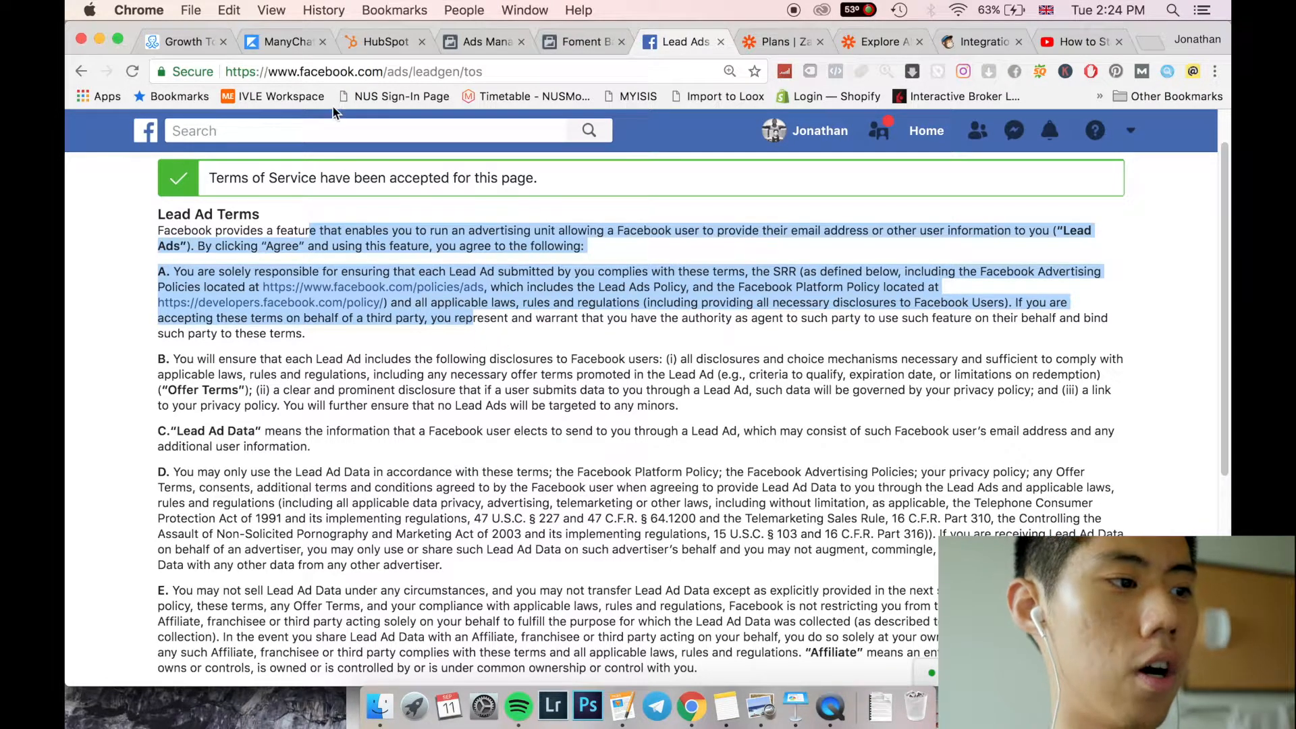
{"action": "scroll", "coordinate": [317, 120], "scroll_direction": "down", "scroll_amount": 2}
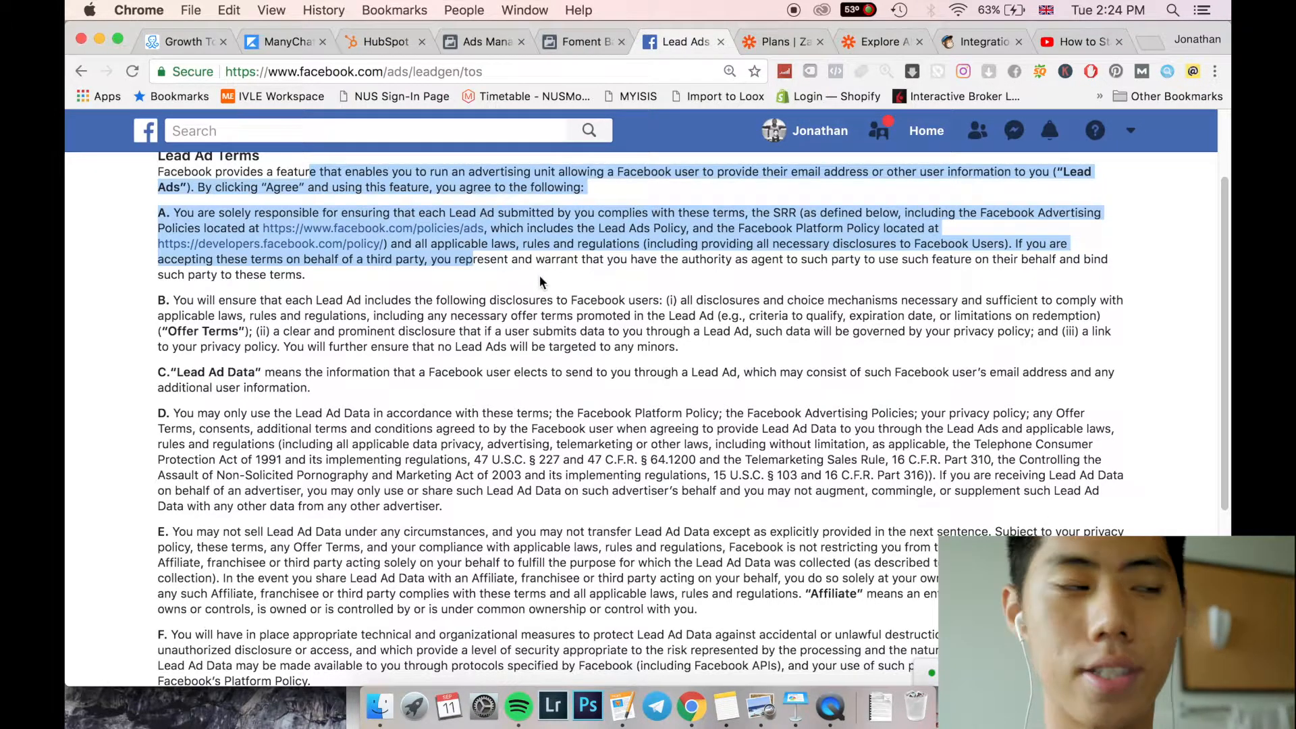
{"action": "scroll", "coordinate": [494, 286], "scroll_direction": "up", "scroll_amount": 1}
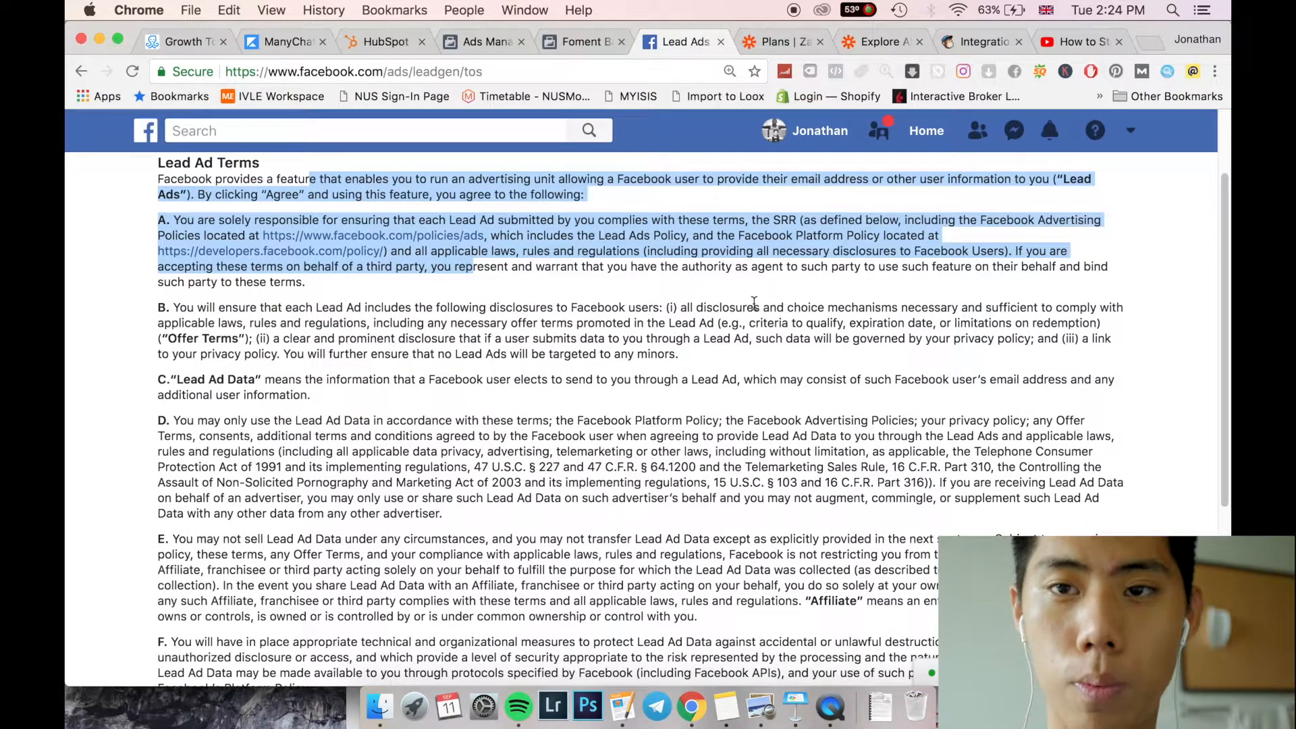
- Return to the Ads Manager campaign setup, choose Lead generation as the marketing objective and proceed to the ad account setup
{"action": "left_click", "coordinate": [586, 43]}
{"action": "left_click", "coordinate": [481, 51]}
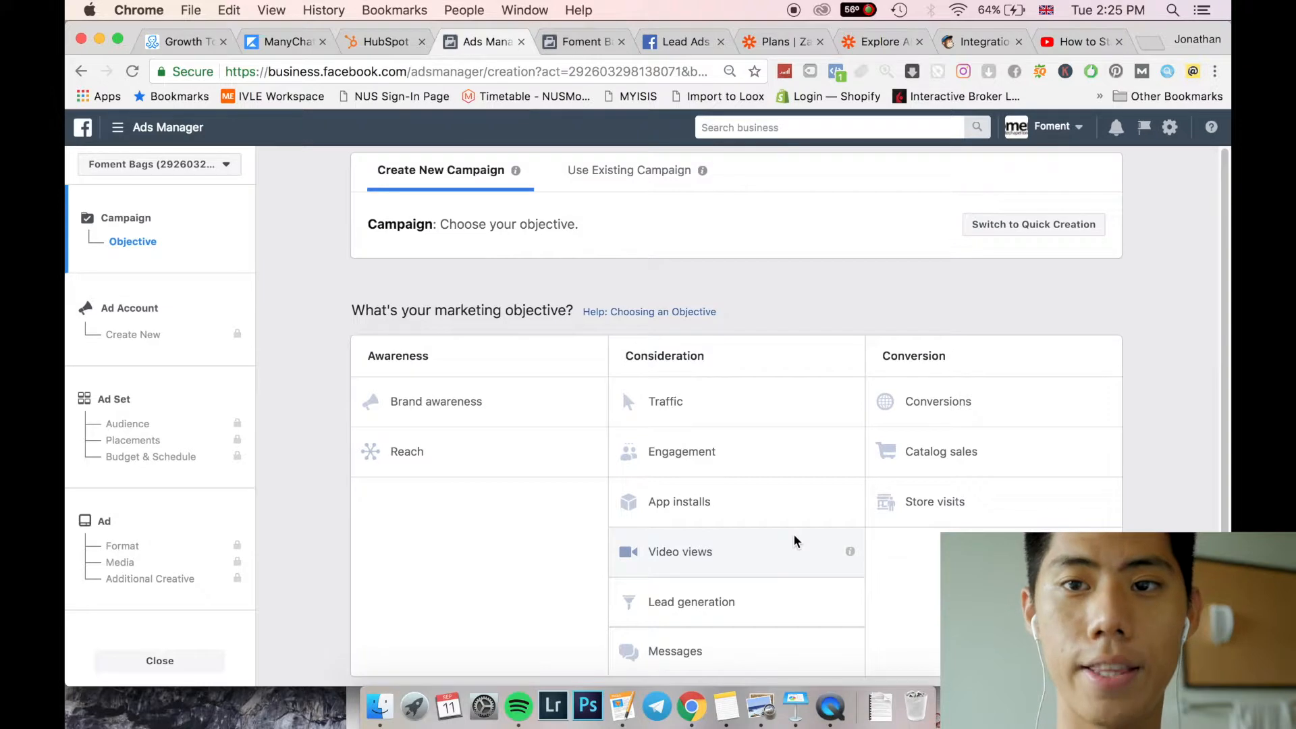
{"action": "left_click", "coordinate": [742, 611]}
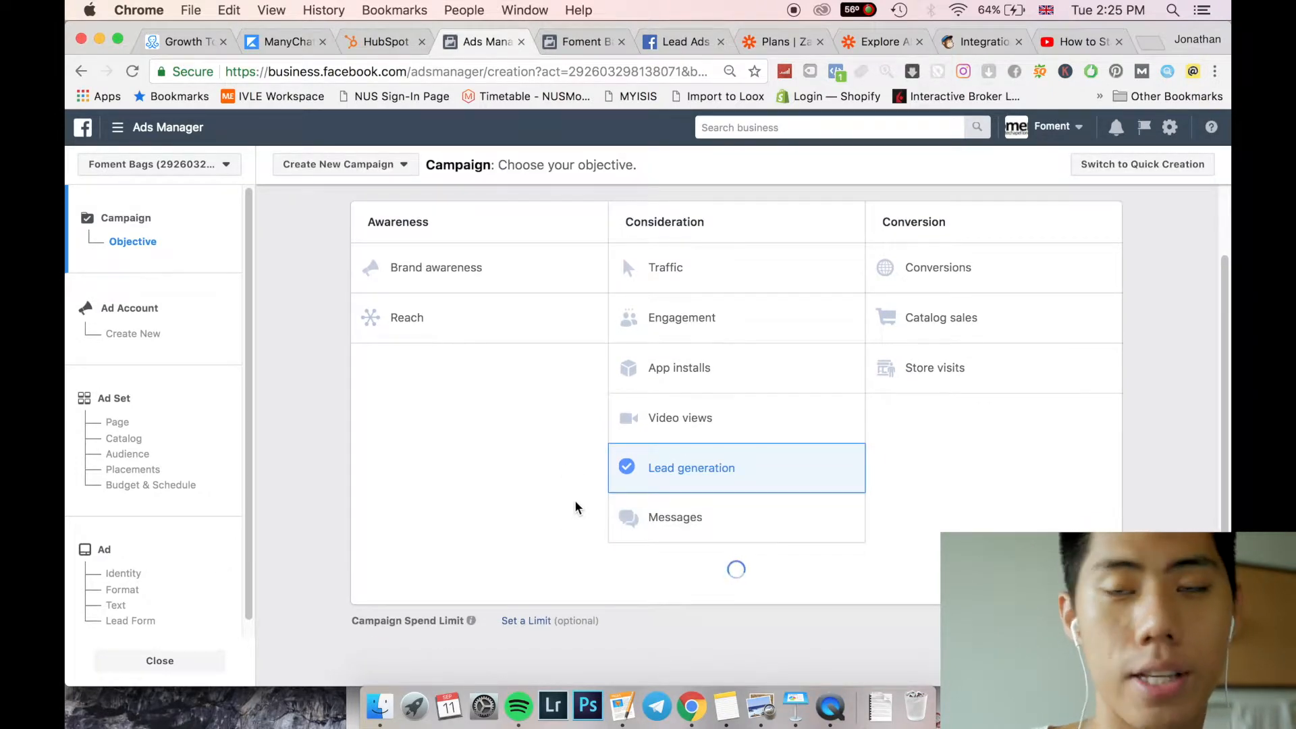
{"action": "scroll", "coordinate": [683, 544], "scroll_direction": "down", "scroll_amount": 5}
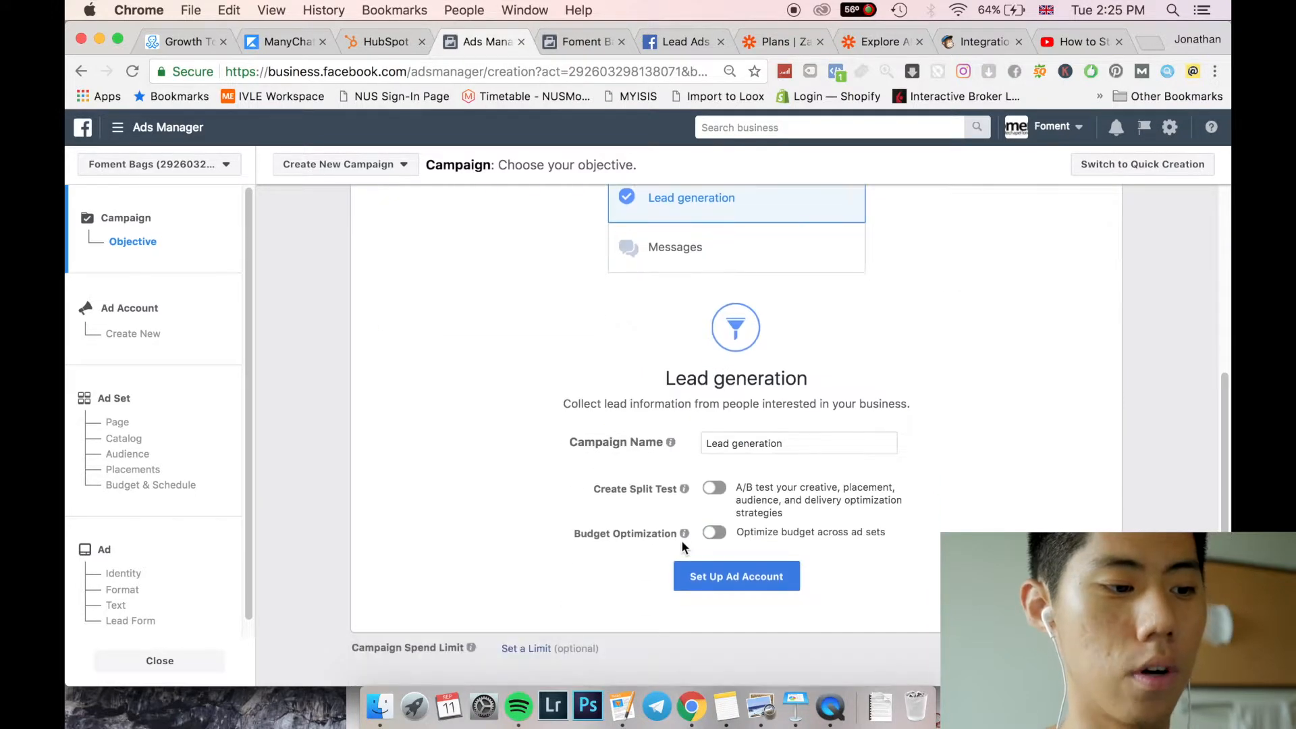
{"action": "left_click", "coordinate": [723, 586]}
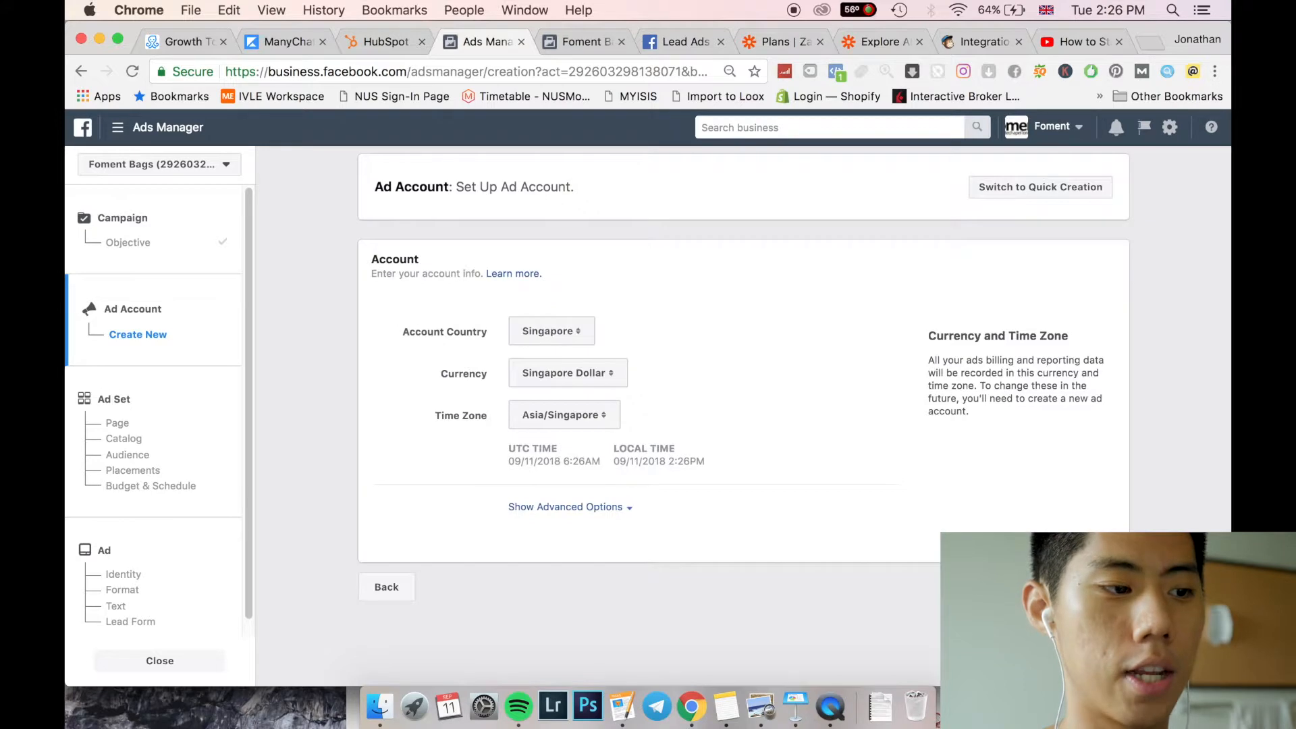
- Accept the account settings of Singapore, Singapore Dollar and Asia/Singapore, and look through the ad set's placements
{"action": "left_click", "coordinate": [1095, 586]}
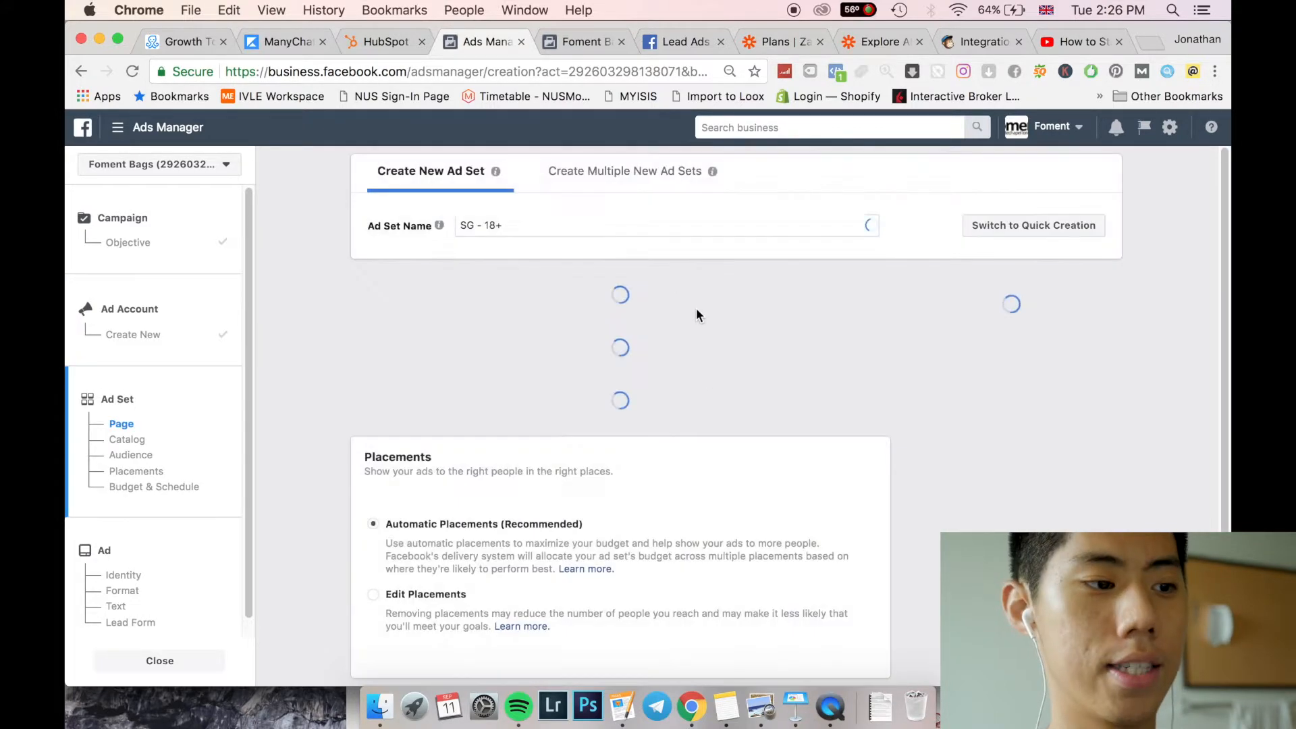
{"action": "scroll", "coordinate": [411, 434], "scroll_direction": "down", "scroll_amount": 1}
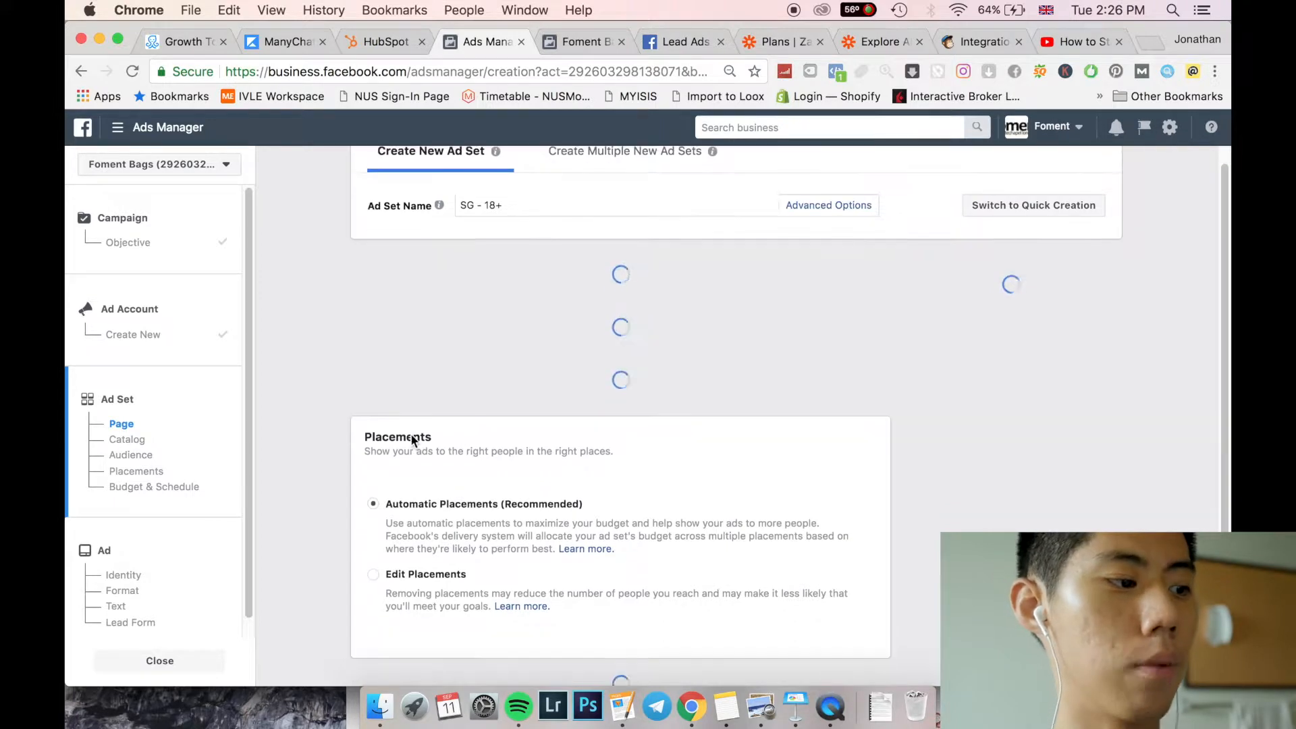
{"action": "scroll", "coordinate": [464, 436], "scroll_direction": "down", "scroll_amount": 1}
{"action": "scroll", "coordinate": [461, 442], "scroll_direction": "down", "scroll_amount": 2}
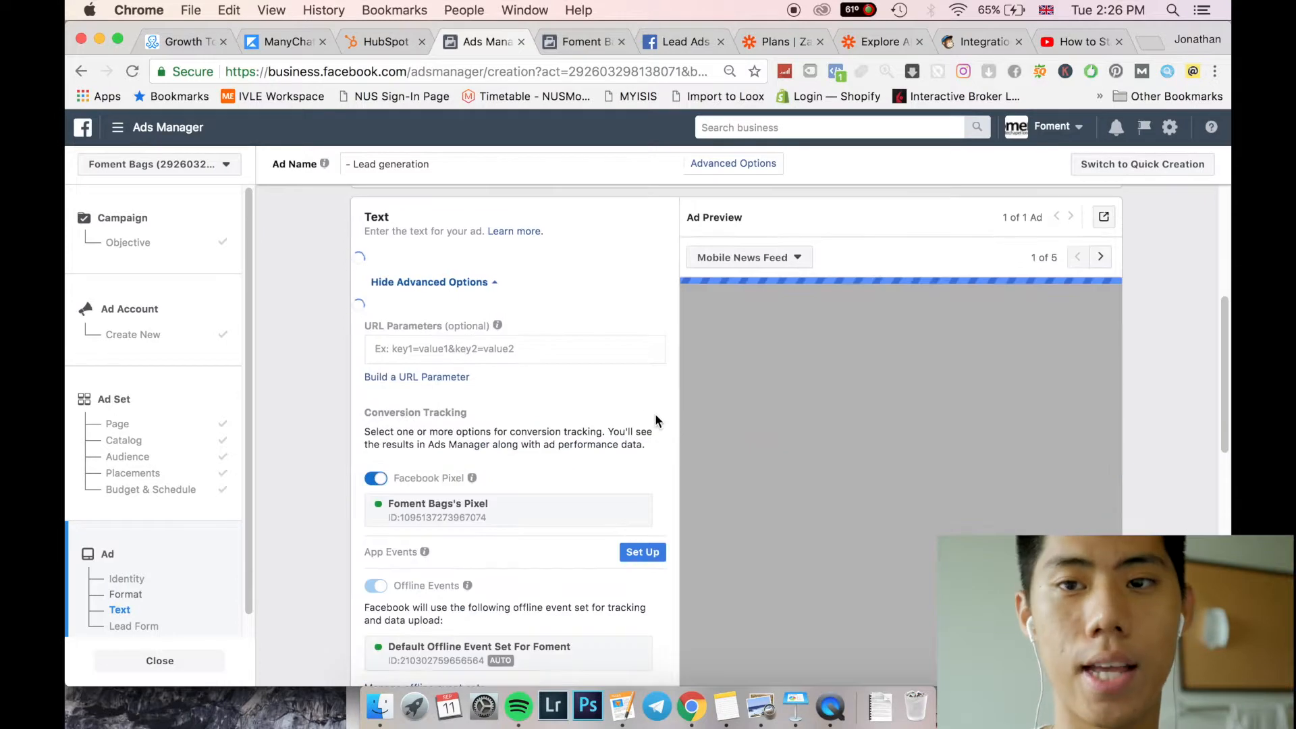
- Start a new form in the Lead Form section of the ad
{"action": "scroll", "coordinate": [905, 307], "scroll_direction": "down", "scroll_amount": 2}
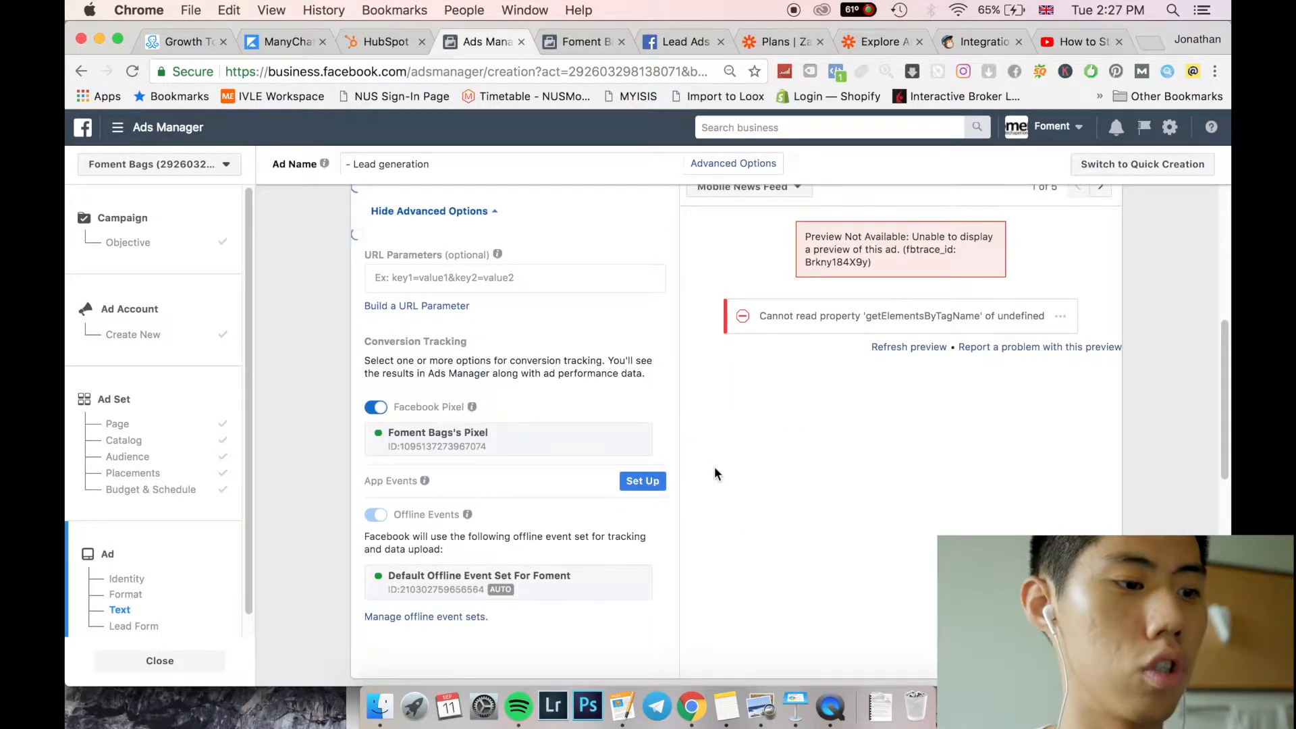
{"action": "scroll", "coordinate": [720, 467], "scroll_direction": "down", "scroll_amount": 5}
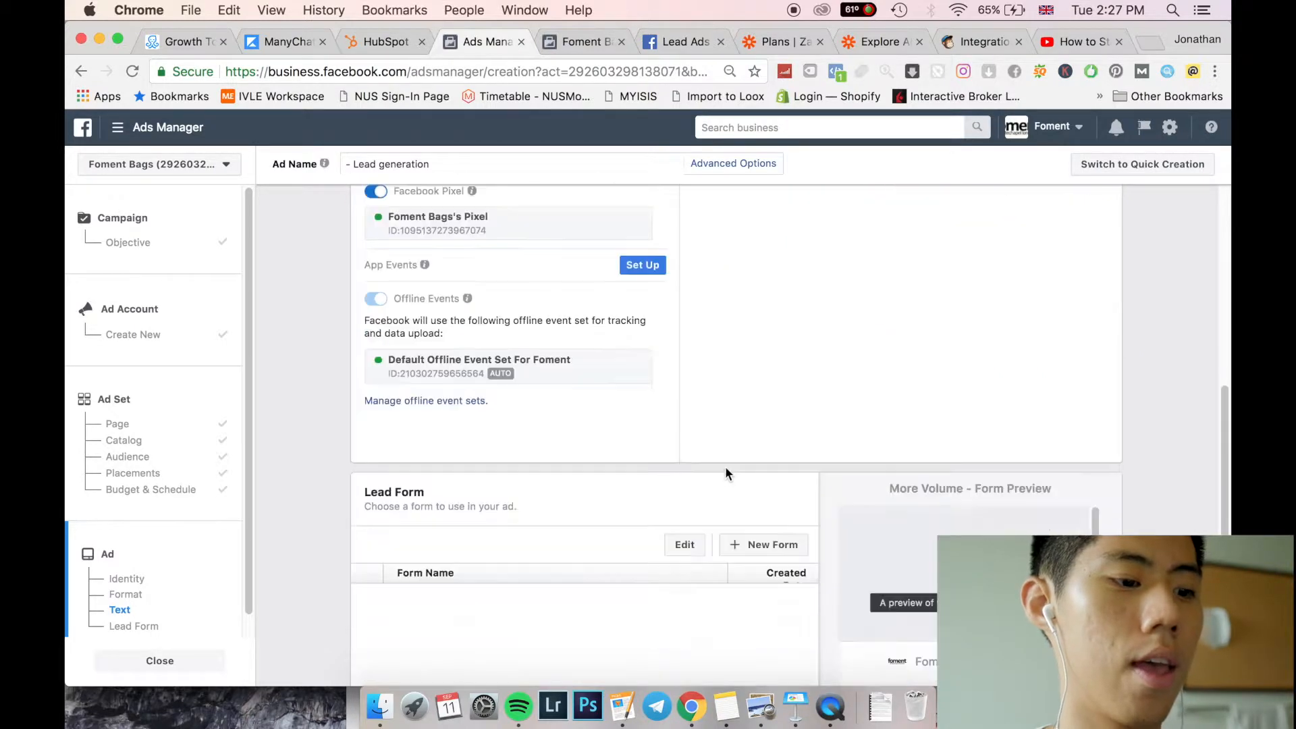
{"action": "scroll", "coordinate": [737, 422], "scroll_direction": "up", "scroll_amount": 6}
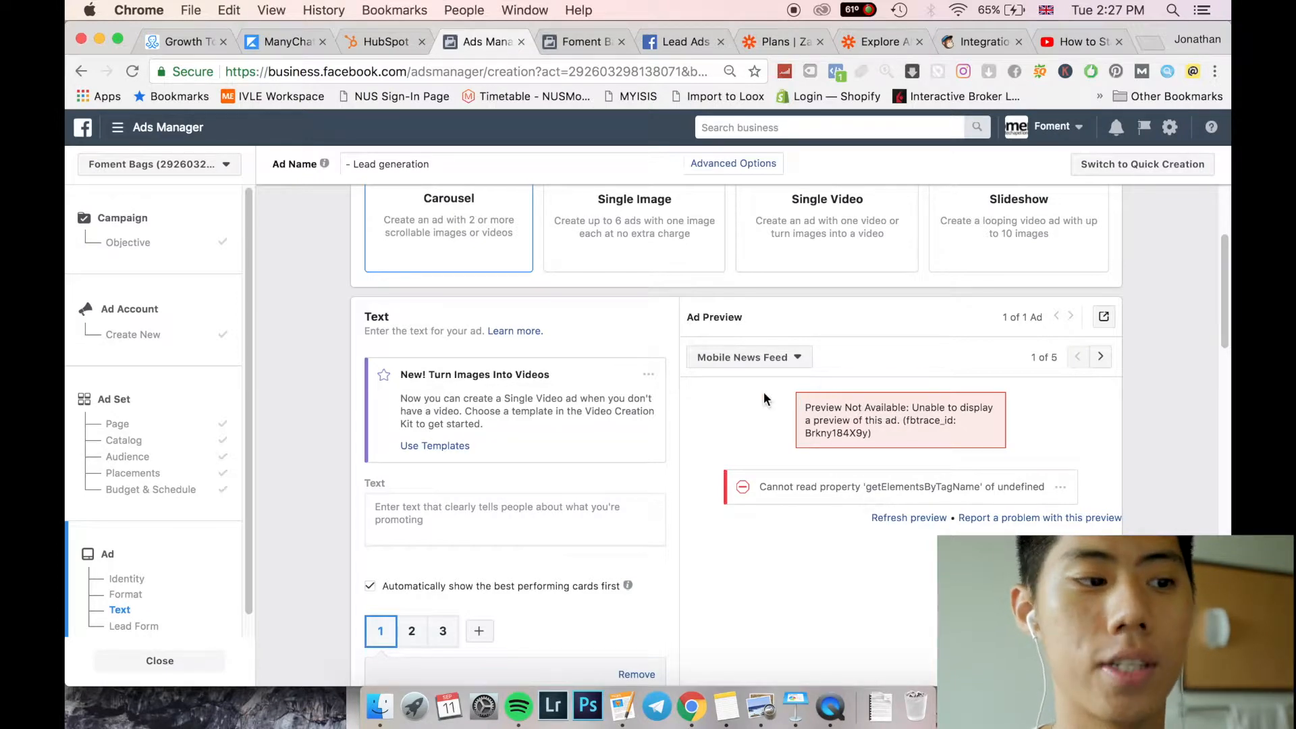
{"action": "scroll", "coordinate": [776, 402], "scroll_direction": "down", "scroll_amount": 5}
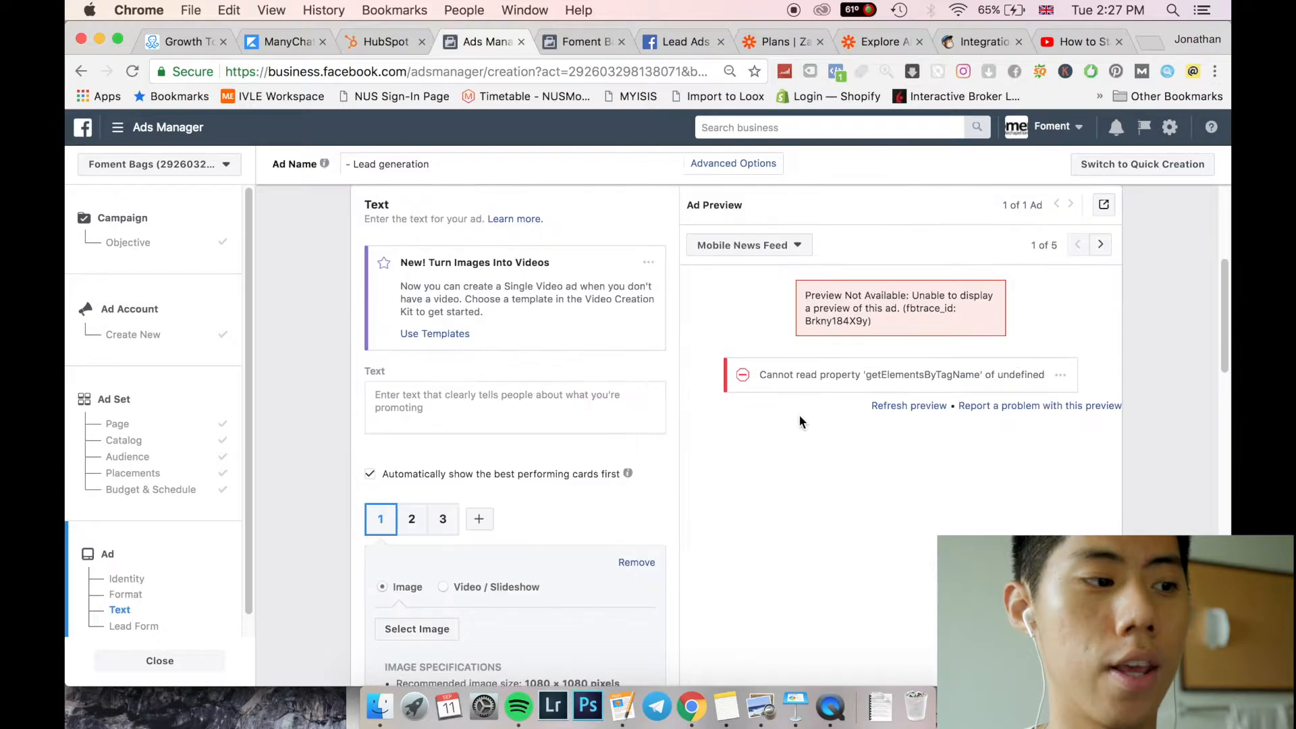
{"action": "scroll", "coordinate": [780, 405], "scroll_direction": "down", "scroll_amount": 10}
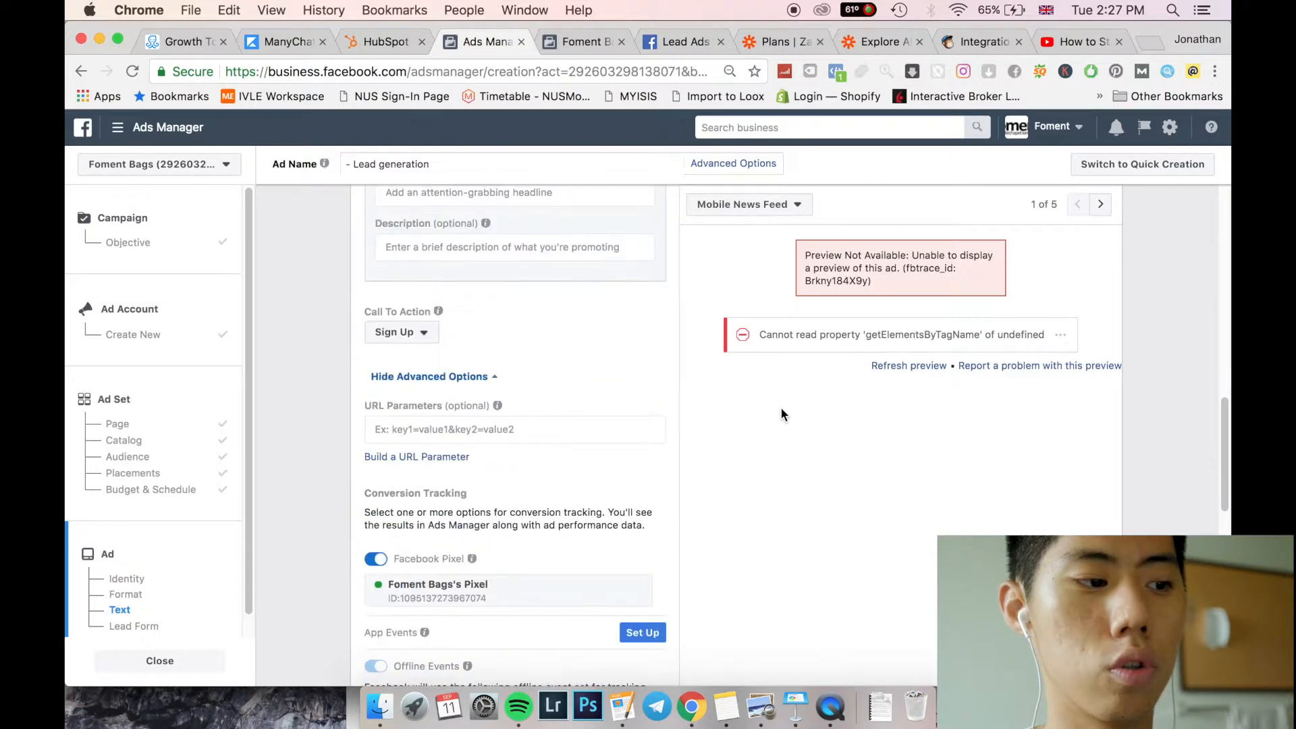
{"action": "scroll", "coordinate": [780, 413], "scroll_direction": "down", "scroll_amount": 6}
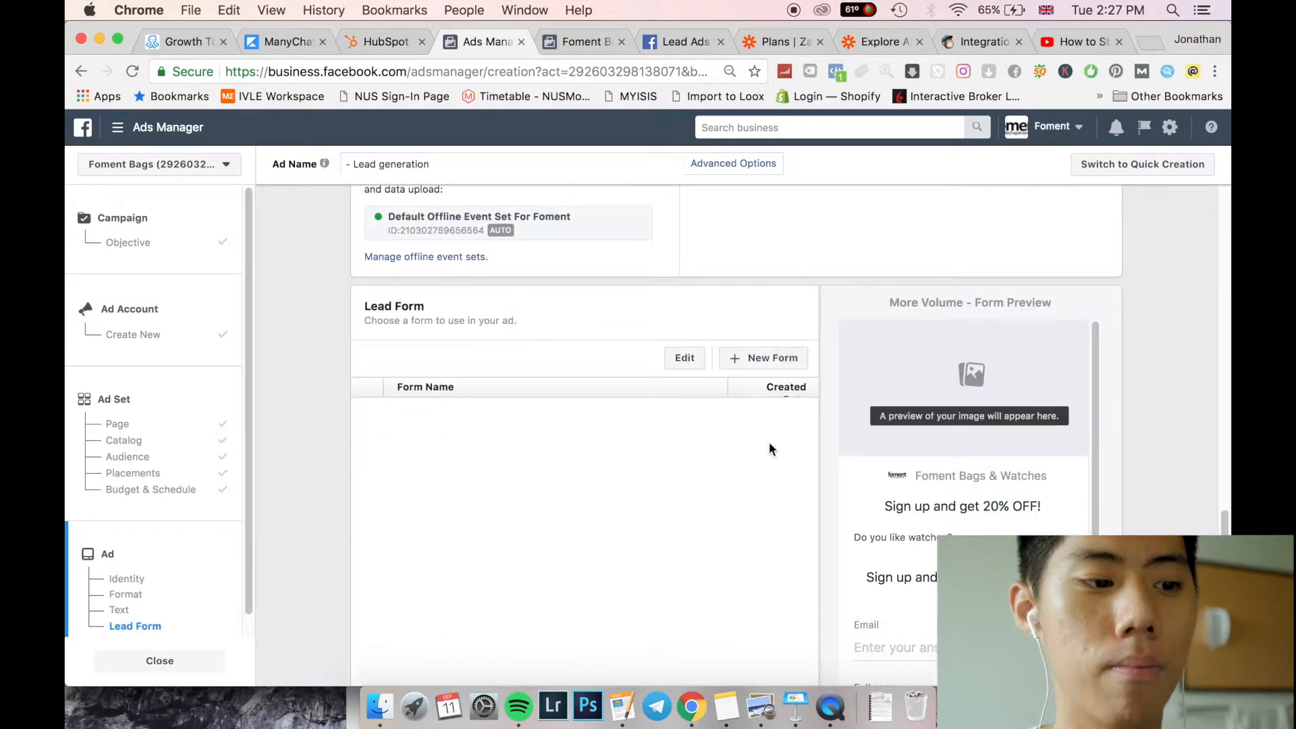
{"action": "scroll", "coordinate": [787, 466], "scroll_direction": "down", "scroll_amount": 1}
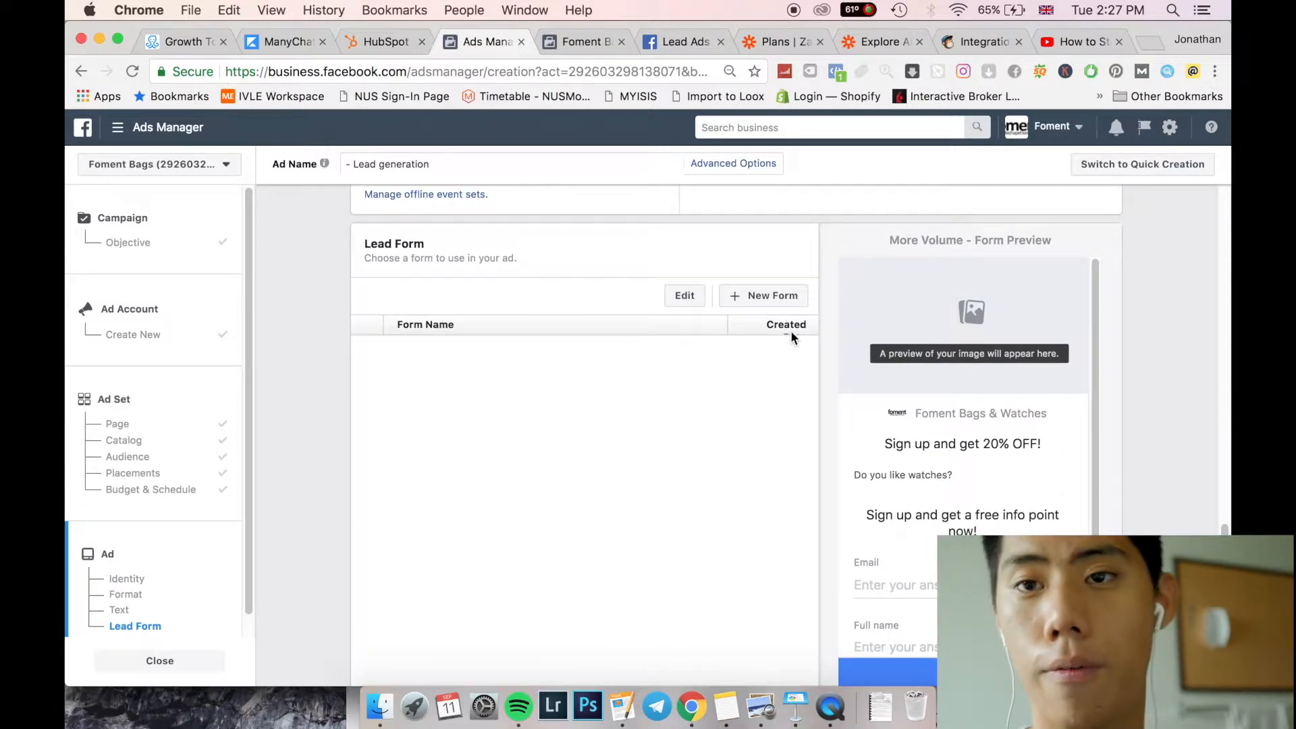
{"action": "left_click", "coordinate": [761, 295]}
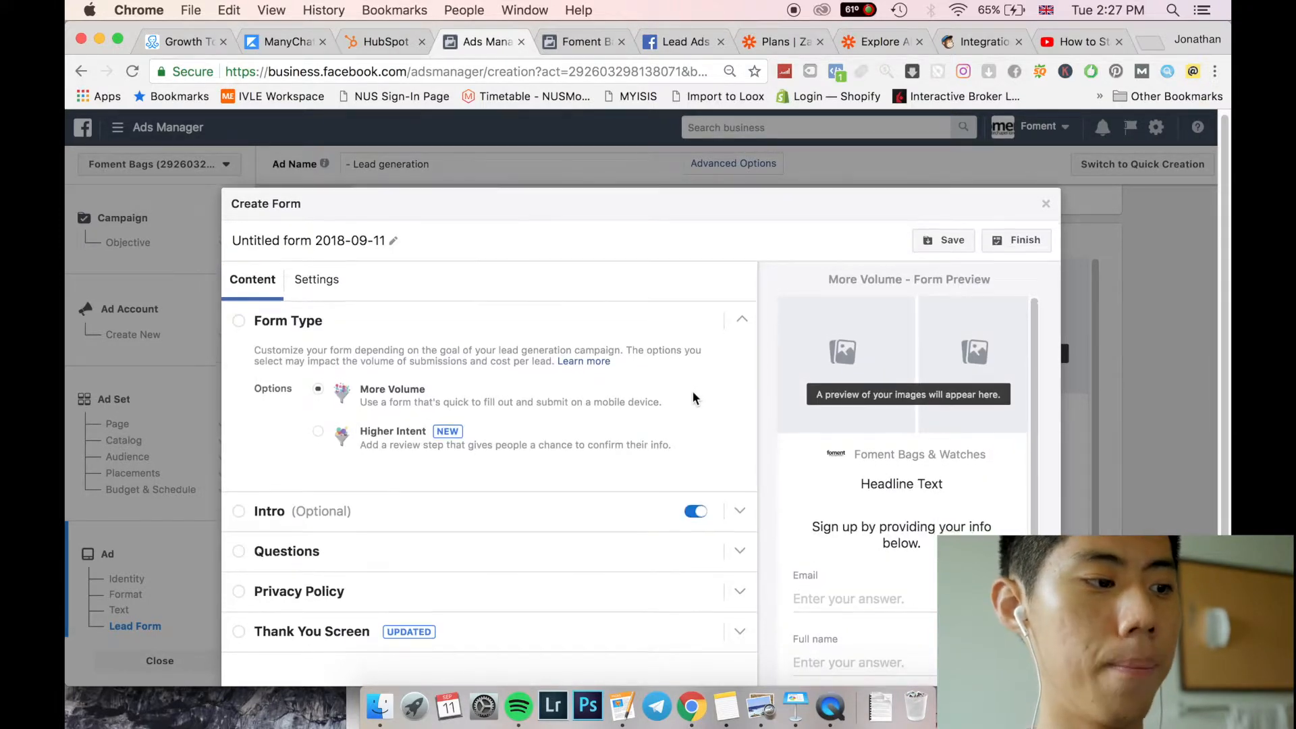
- Set the lead form's type to Higher Intent and check its Review Screen section
{"action": "scroll", "coordinate": [691, 398], "scroll_direction": "down", "scroll_amount": 3}
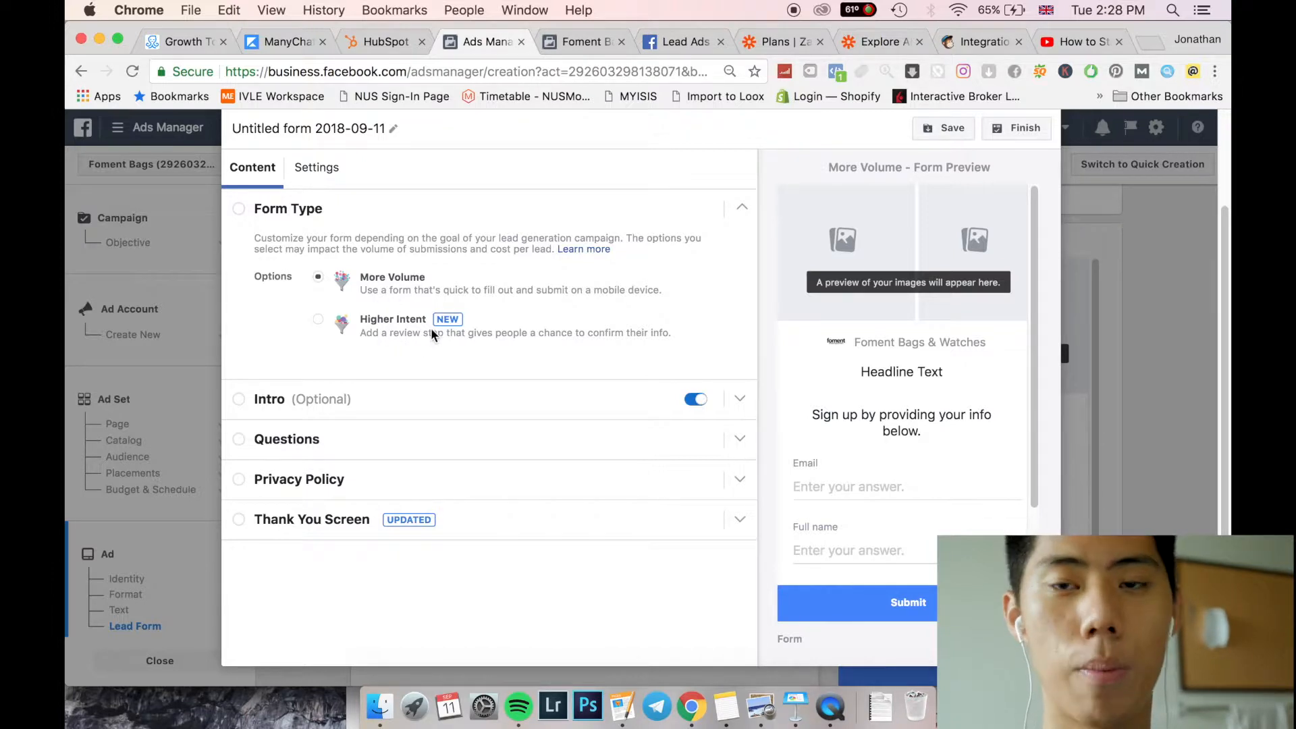
{"action": "left_click", "coordinate": [321, 317]}
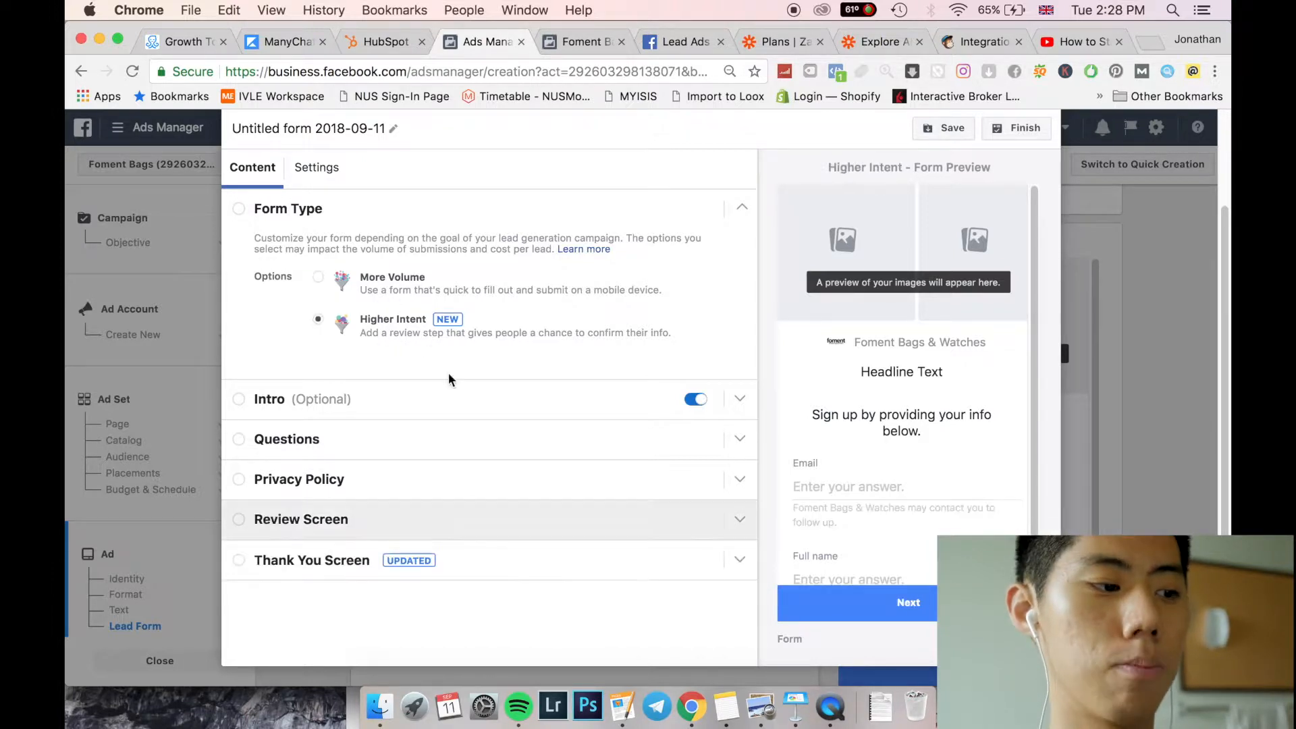
{"action": "left_click", "coordinate": [481, 528]}
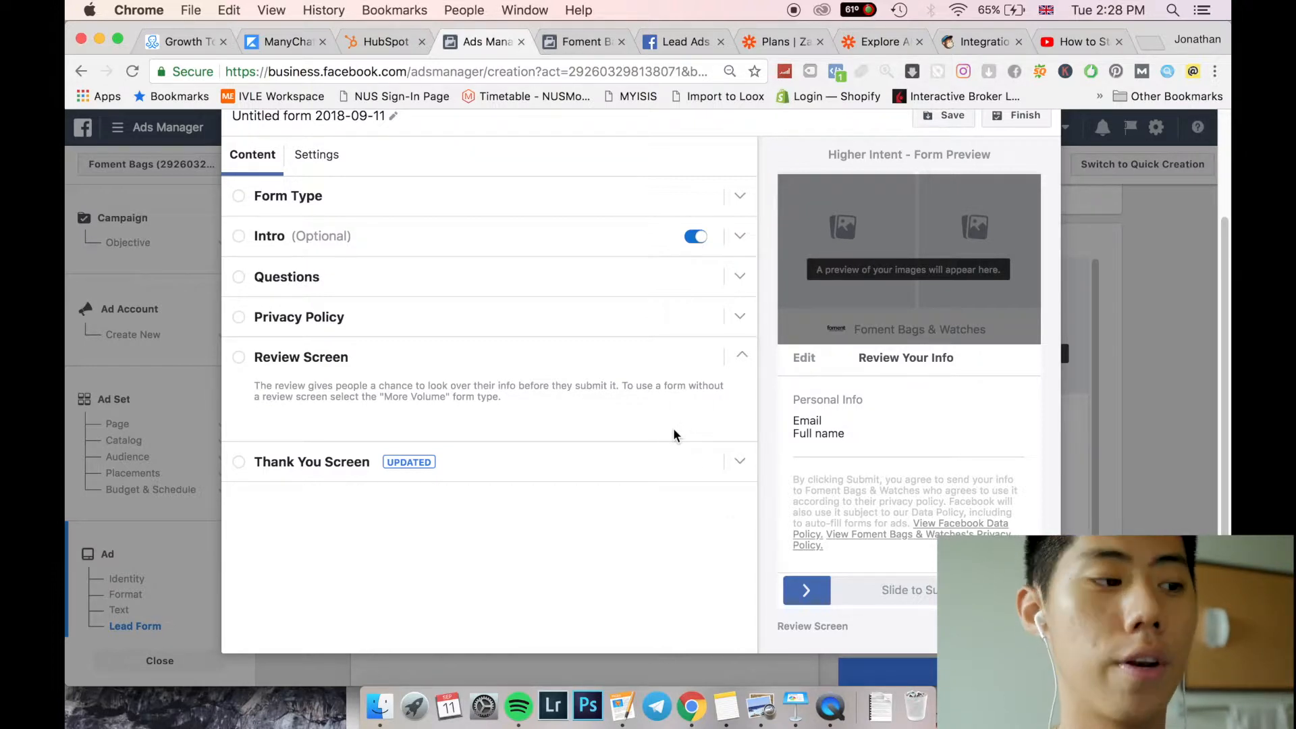
{"action": "scroll", "coordinate": [645, 399], "scroll_direction": "up", "scroll_amount": 2}
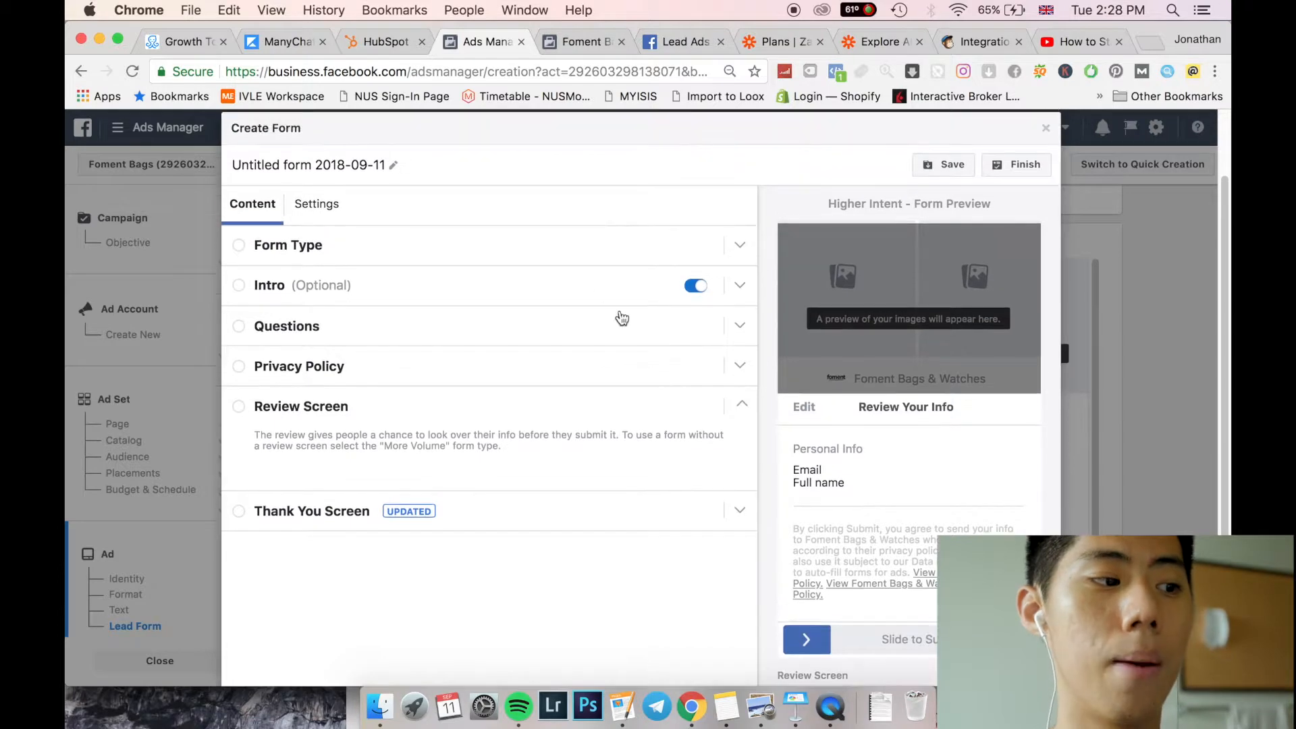
{"action": "left_click", "coordinate": [602, 246]}
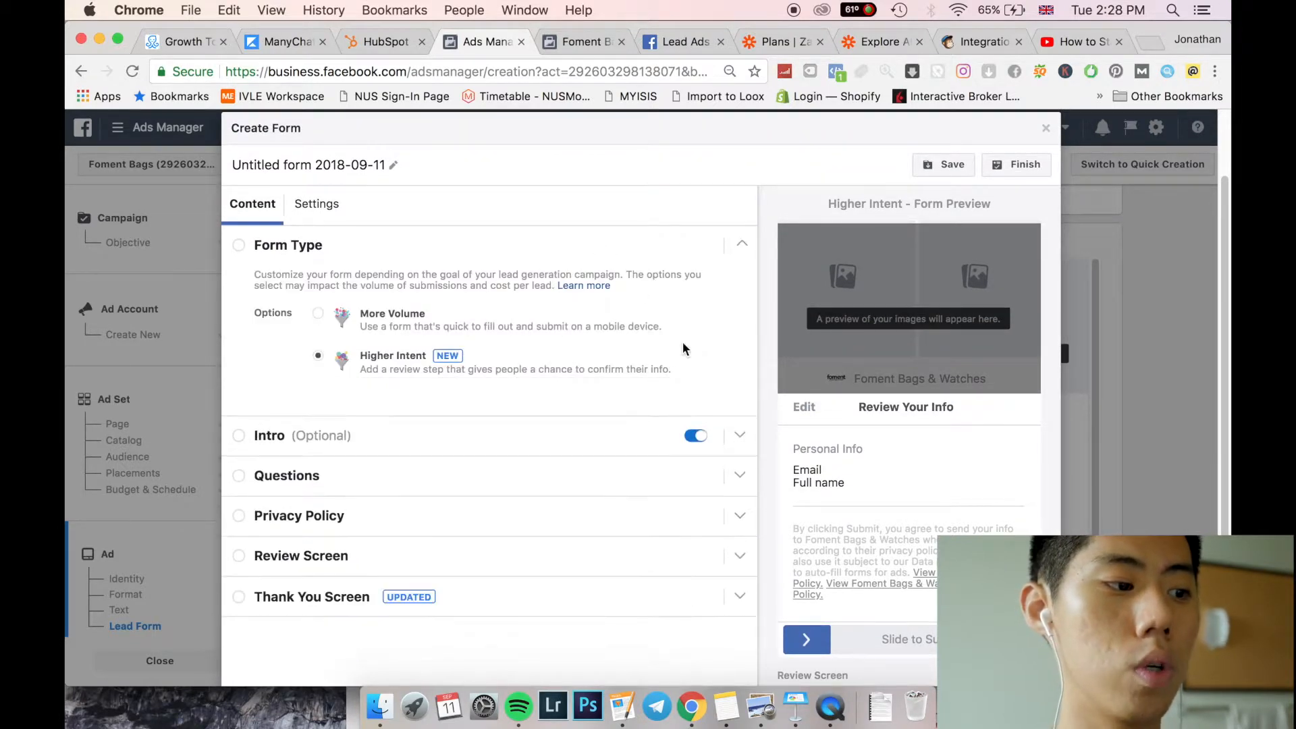
- Open the form's Intro section and its headline for editing
{"action": "left_click", "coordinate": [556, 445]}
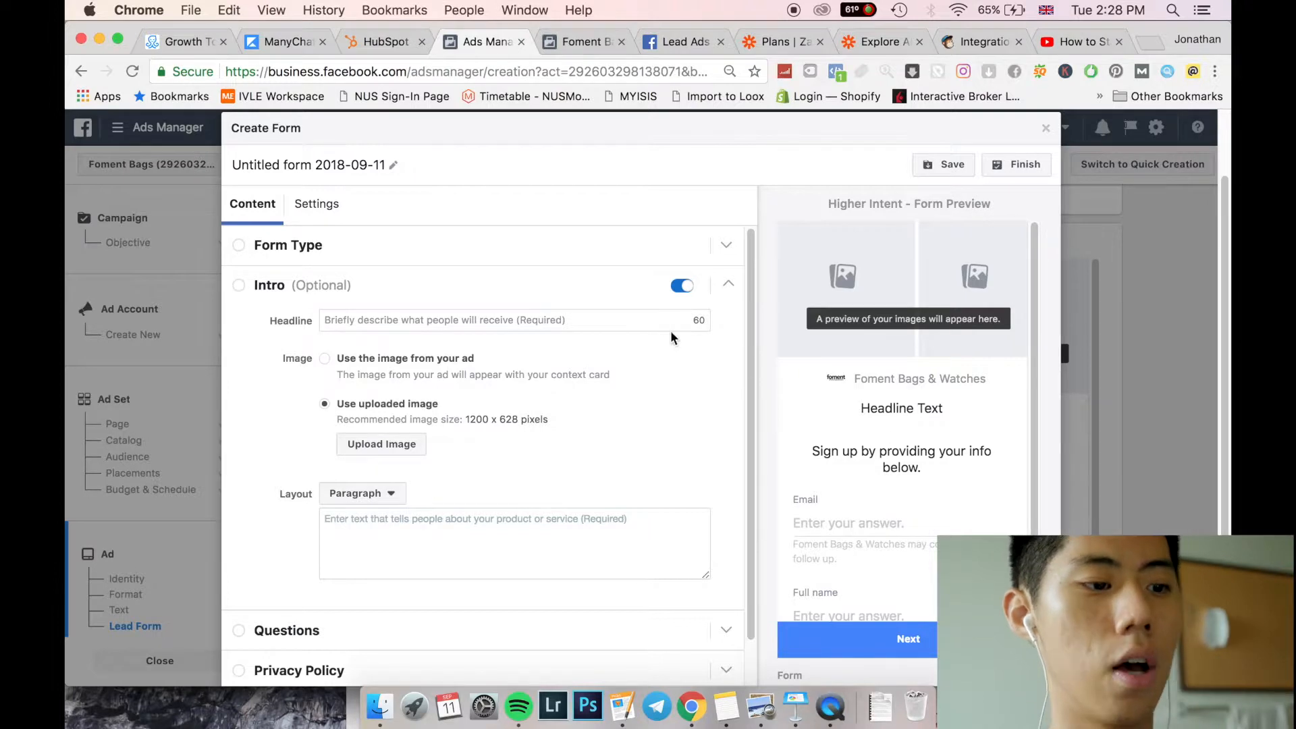
{"action": "left_click", "coordinate": [538, 326]}
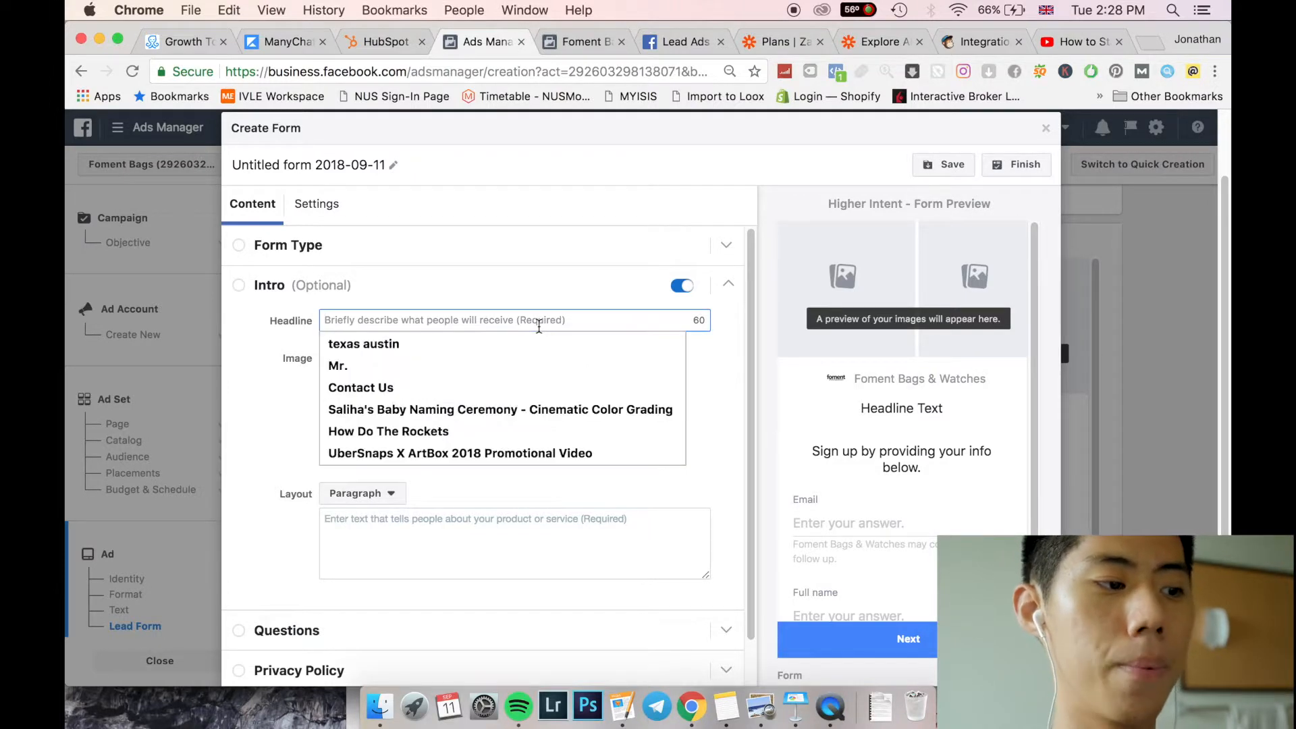
{"action": "left_click", "coordinate": [347, 317]}
{"action": "left_click", "coordinate": [346, 317]}
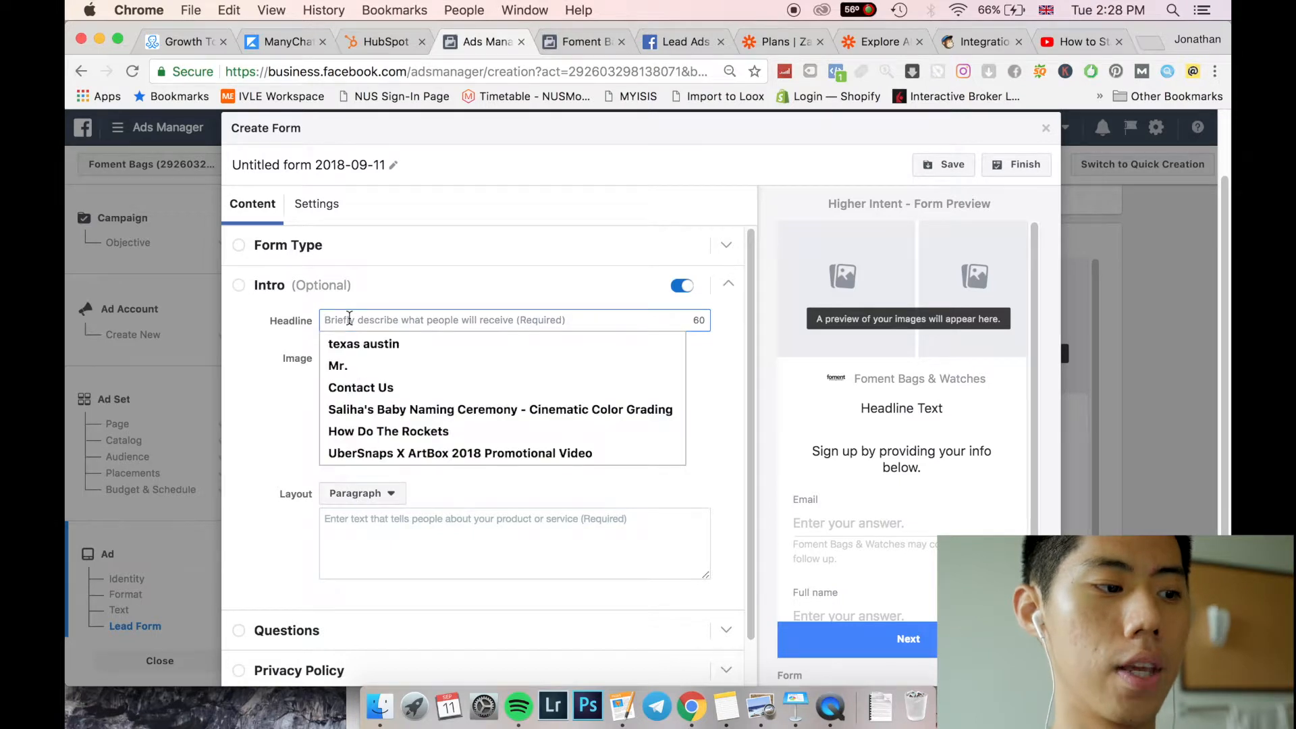
{"action": "left_click", "coordinate": [262, 311]}
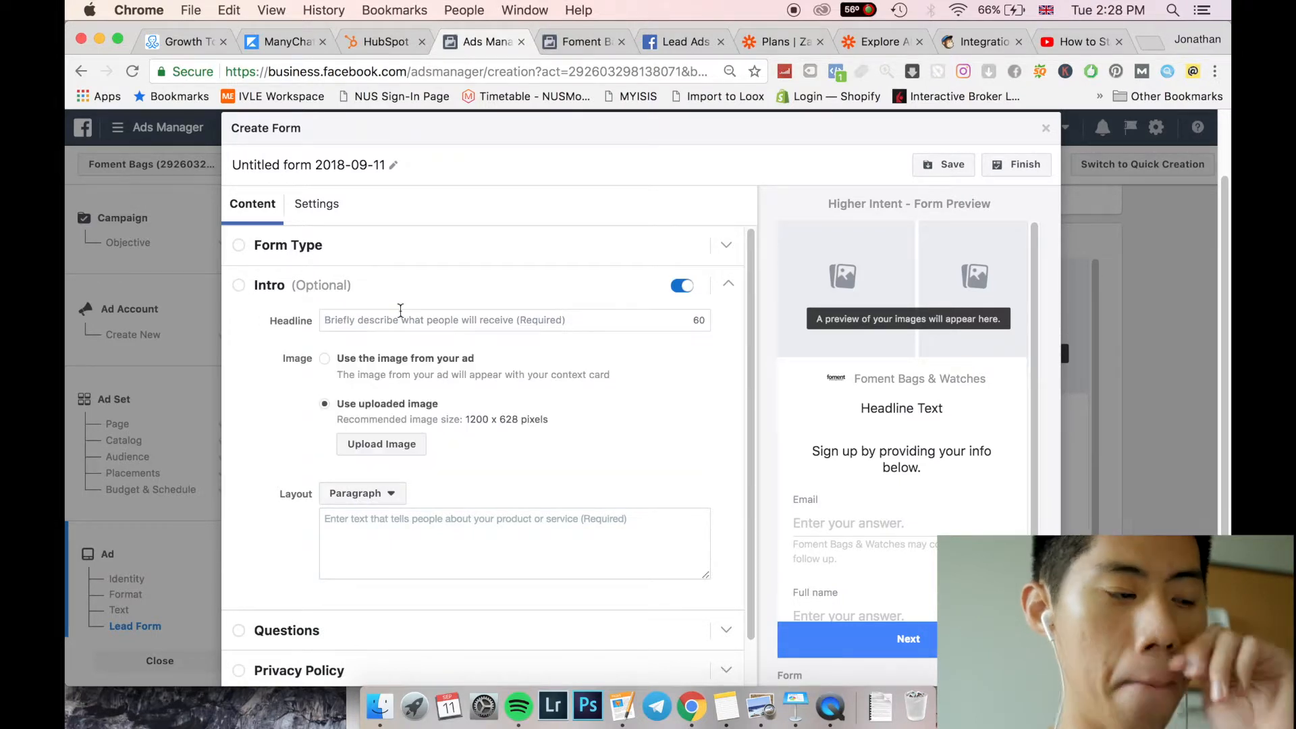
{"action": "left_click", "coordinate": [464, 321]}
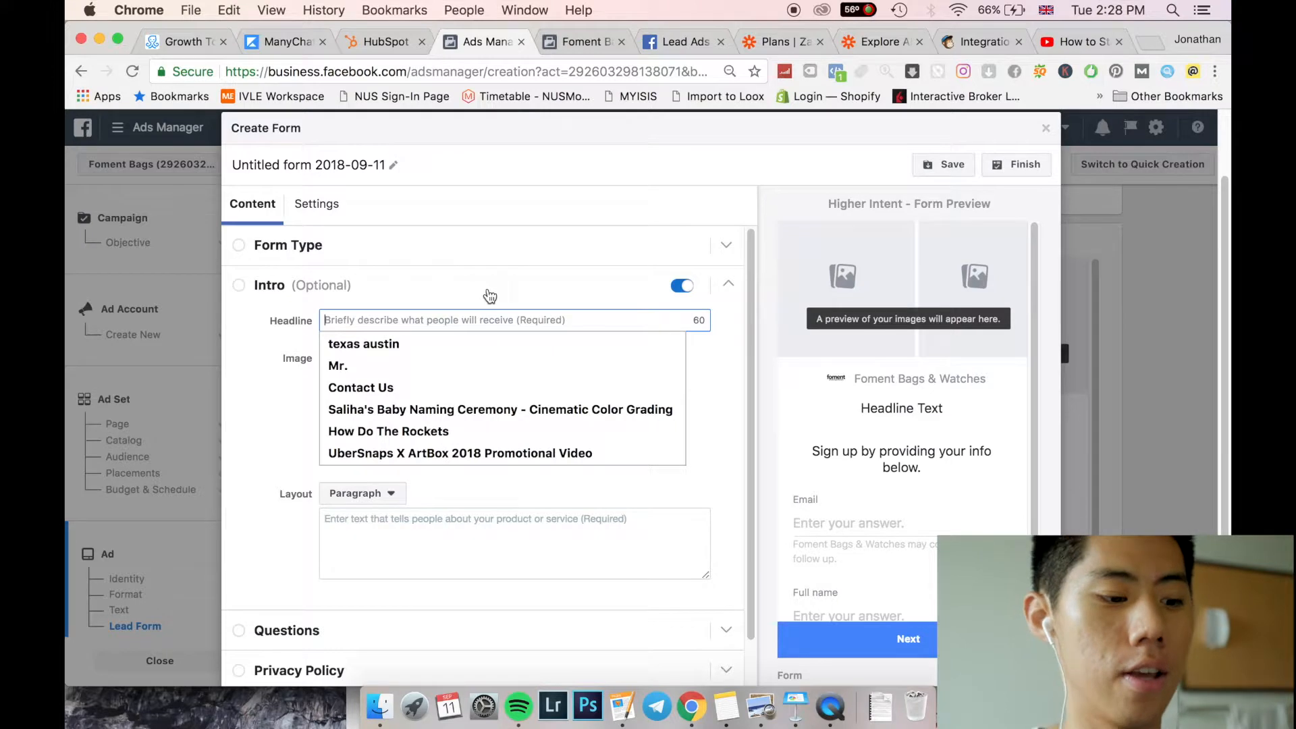
{"action": "type", "text": "Want o n"}
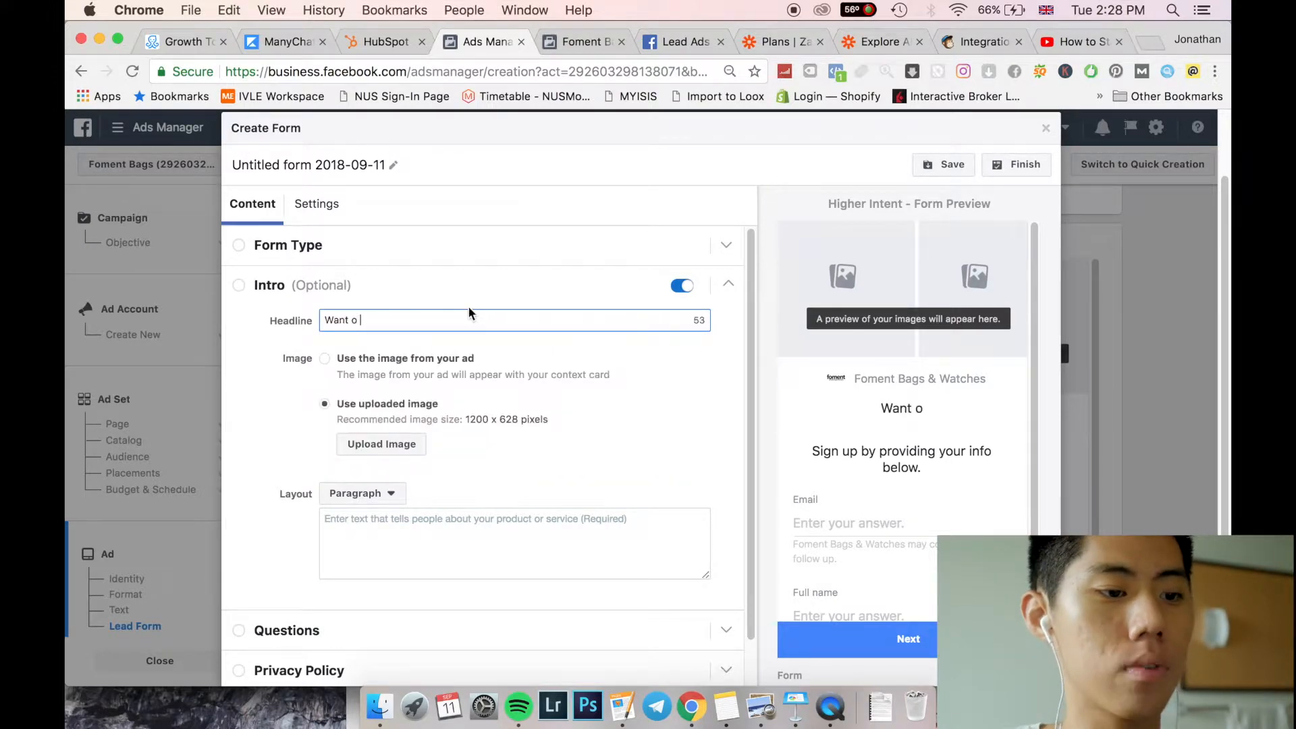
{"action": "key", "text": "BackSpace"}
{"action": "key", "text": "BackSpace"}
{"action": "key", "text": "BackSpace"}
{"action": "key", "text": "BackSpace"}
{"action": "key", "text": "BackSpace"}
{"action": "key", "text": "BackSpace"}
{"action": "key", "text": "BackSpace"}
{"action": "key", "text": "BackSpace"}
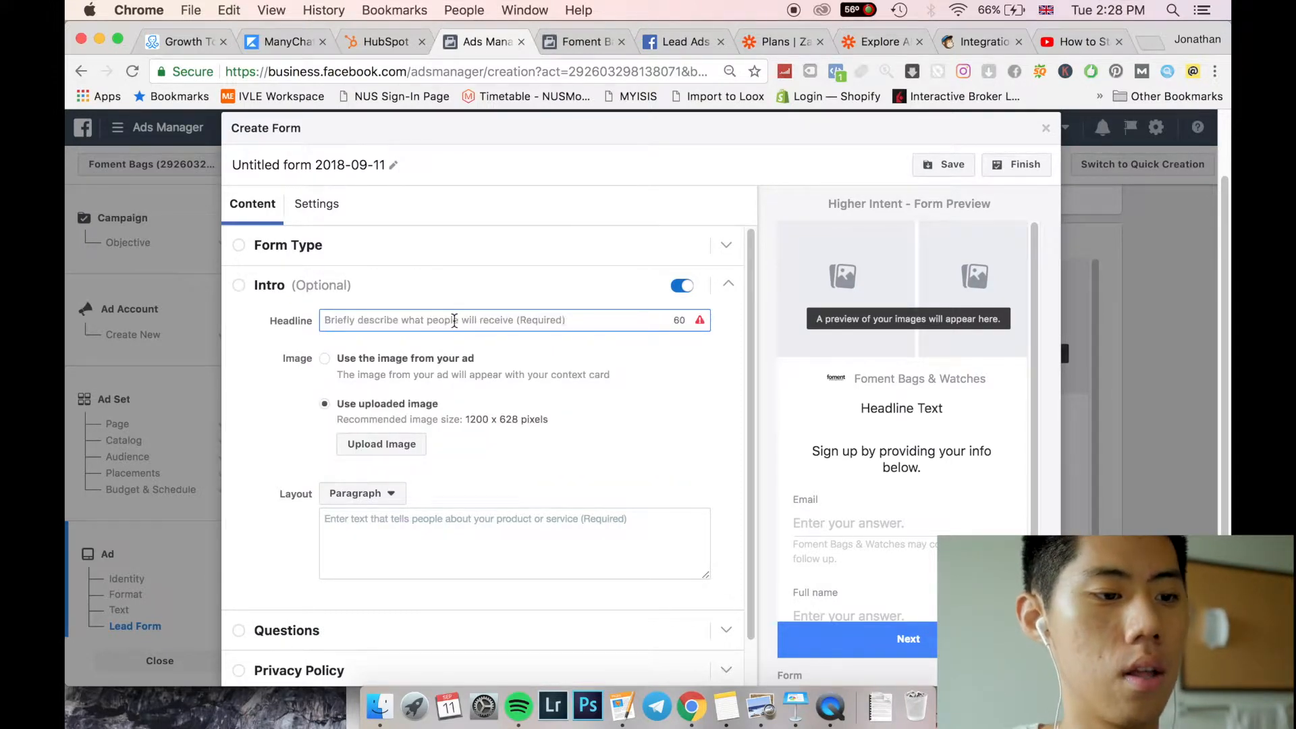
- Set the intro headline to "Looking for a new home?"
{"action": "type", "text": "Looking "}
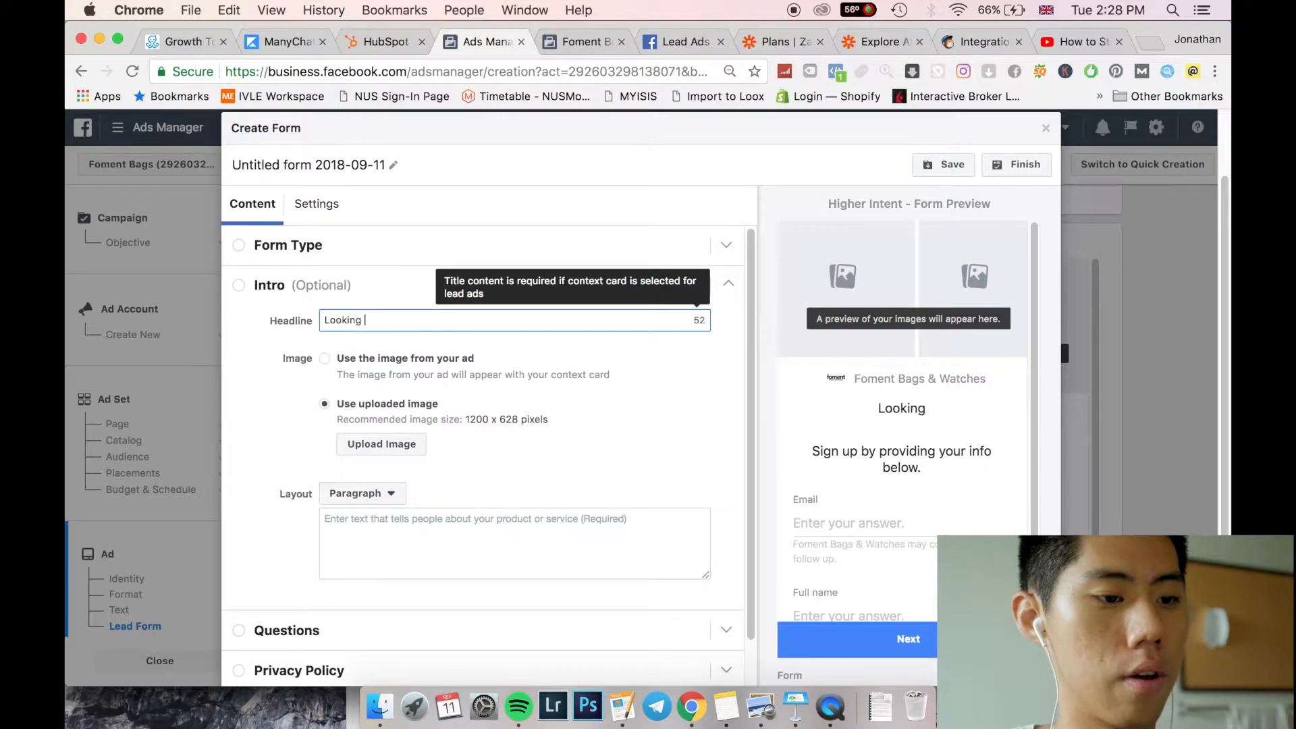
{"action": "type", "text": "for a new home?"}
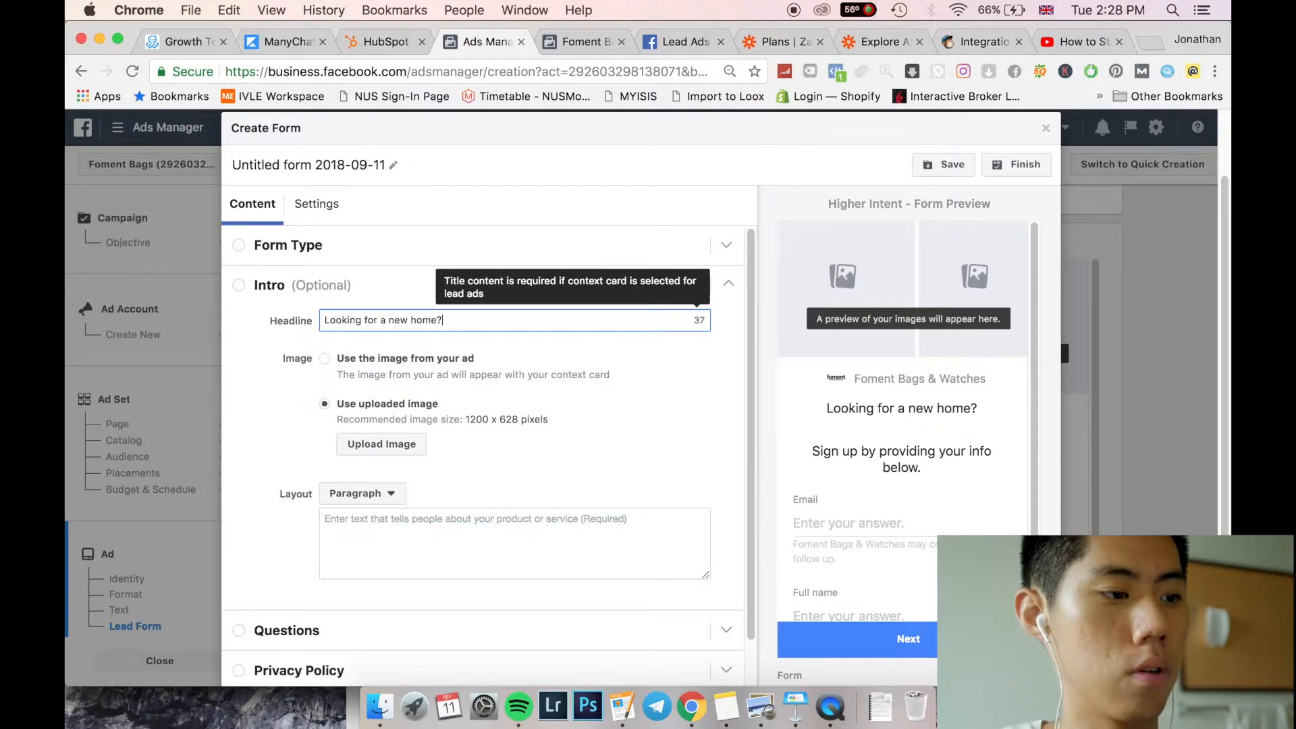
- Enter the intro paragraph text "Download our FREE pdf on homes near the san francisco area by signing up with"
{"action": "scroll", "coordinate": [610, 342], "scroll_direction": "down", "scroll_amount": 2}
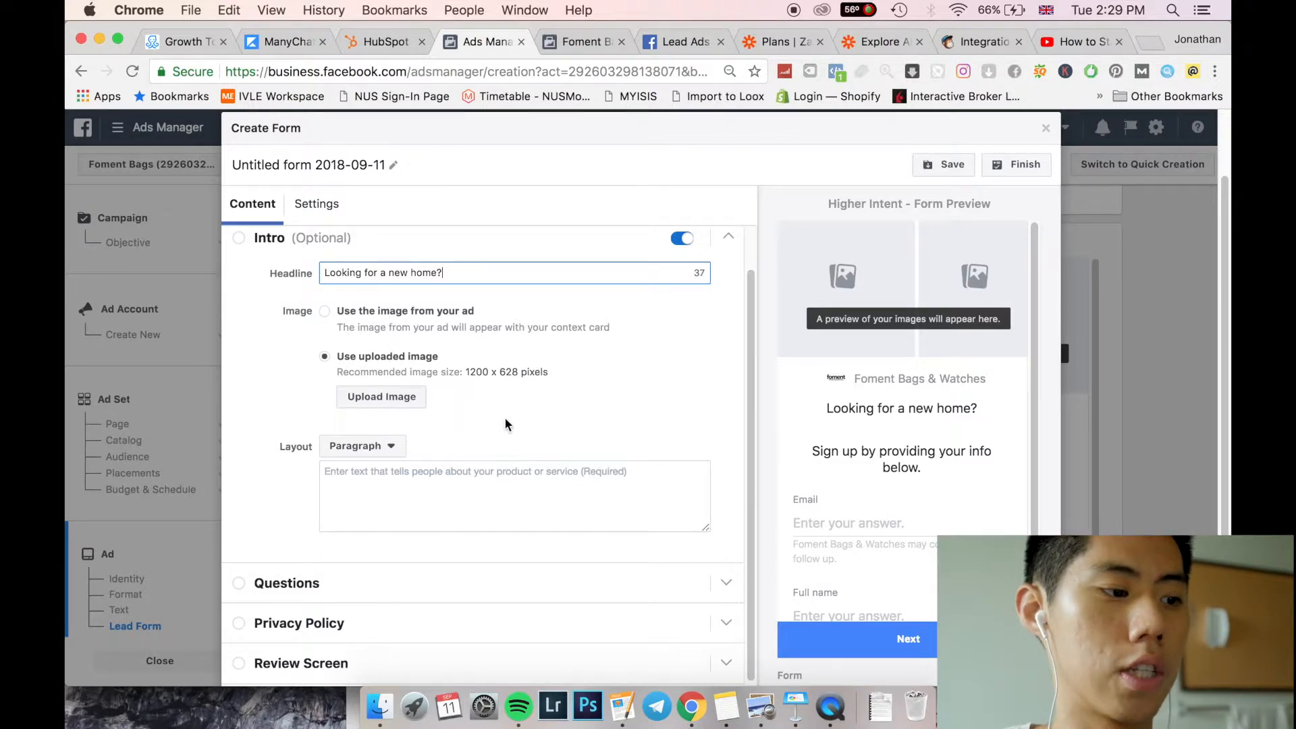
{"action": "scroll", "coordinate": [505, 416], "scroll_direction": "down", "scroll_amount": 1}
{"action": "left_click", "coordinate": [445, 458]}
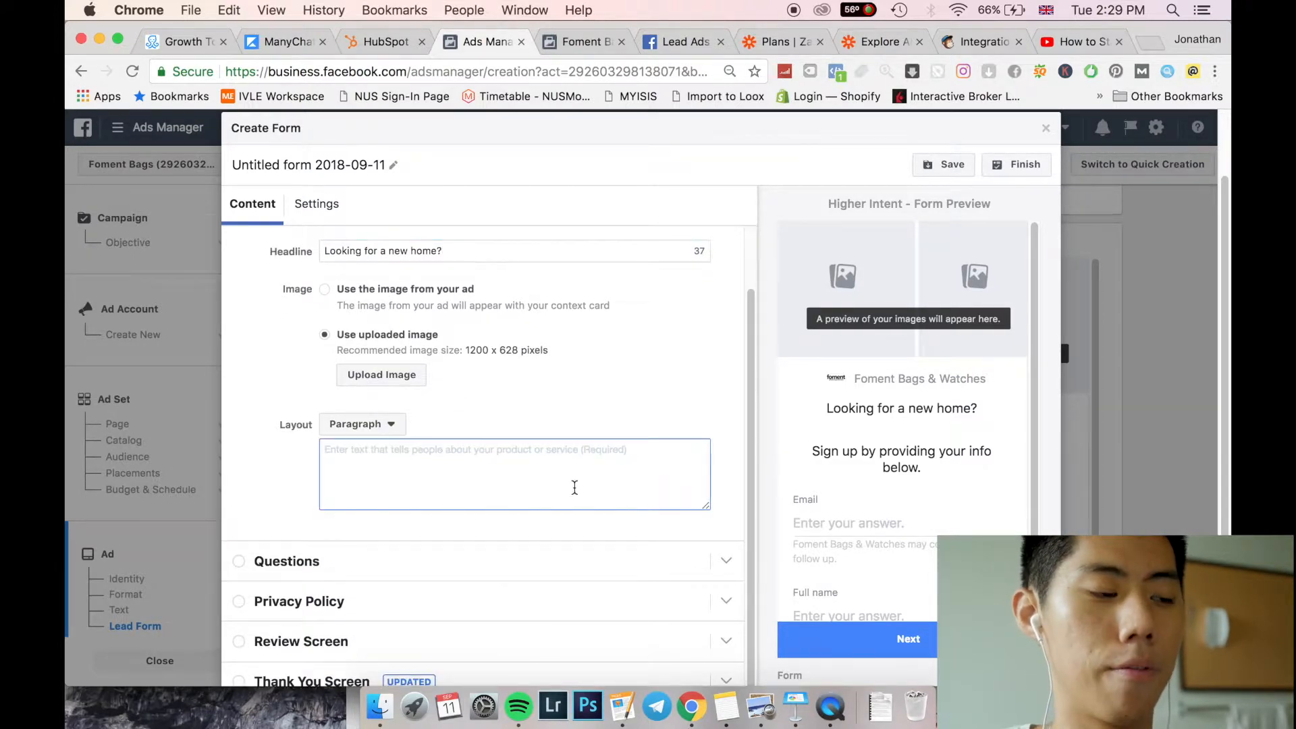
{"action": "type", "text": "Ear"}
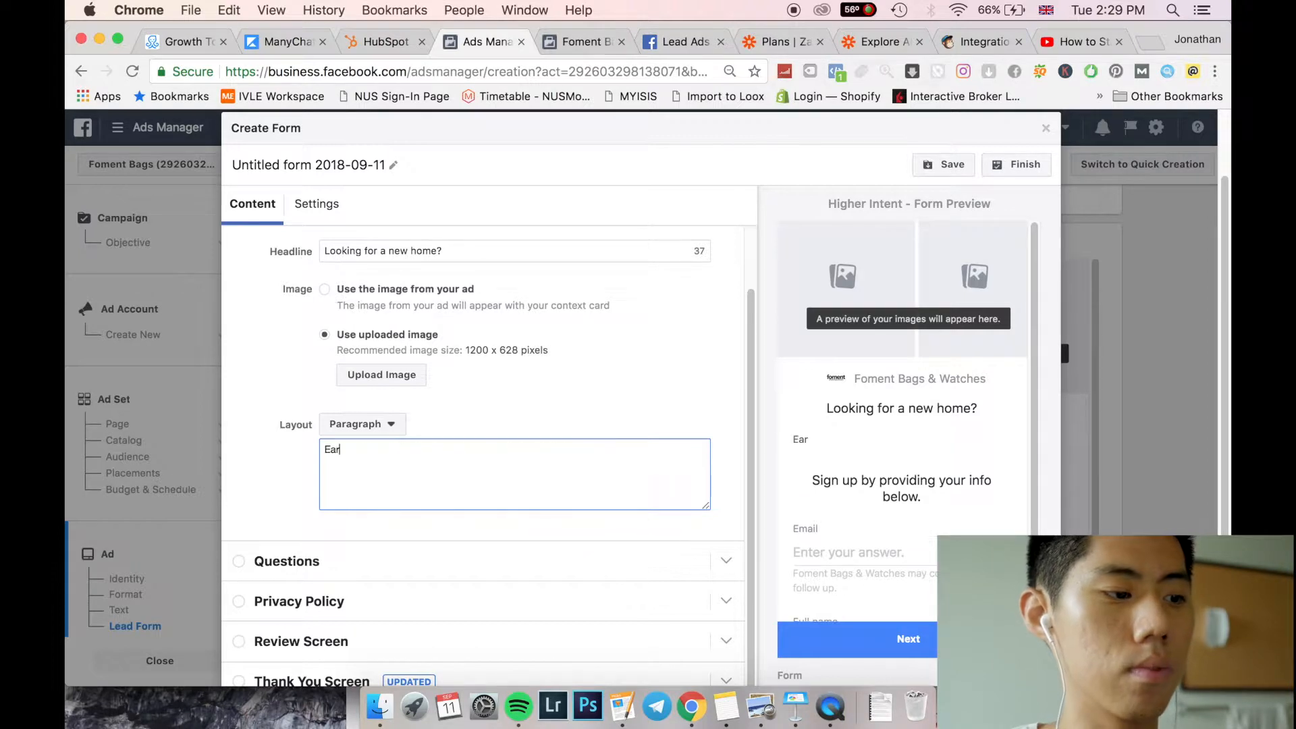
{"action": "key", "text": "BackSpace"}
{"action": "type", "text": "Download our fr"}
{"action": "key", "text": "BackSpace"}
{"action": "key", "text": "BackSpace"}
{"action": "type", "text": "FR"}
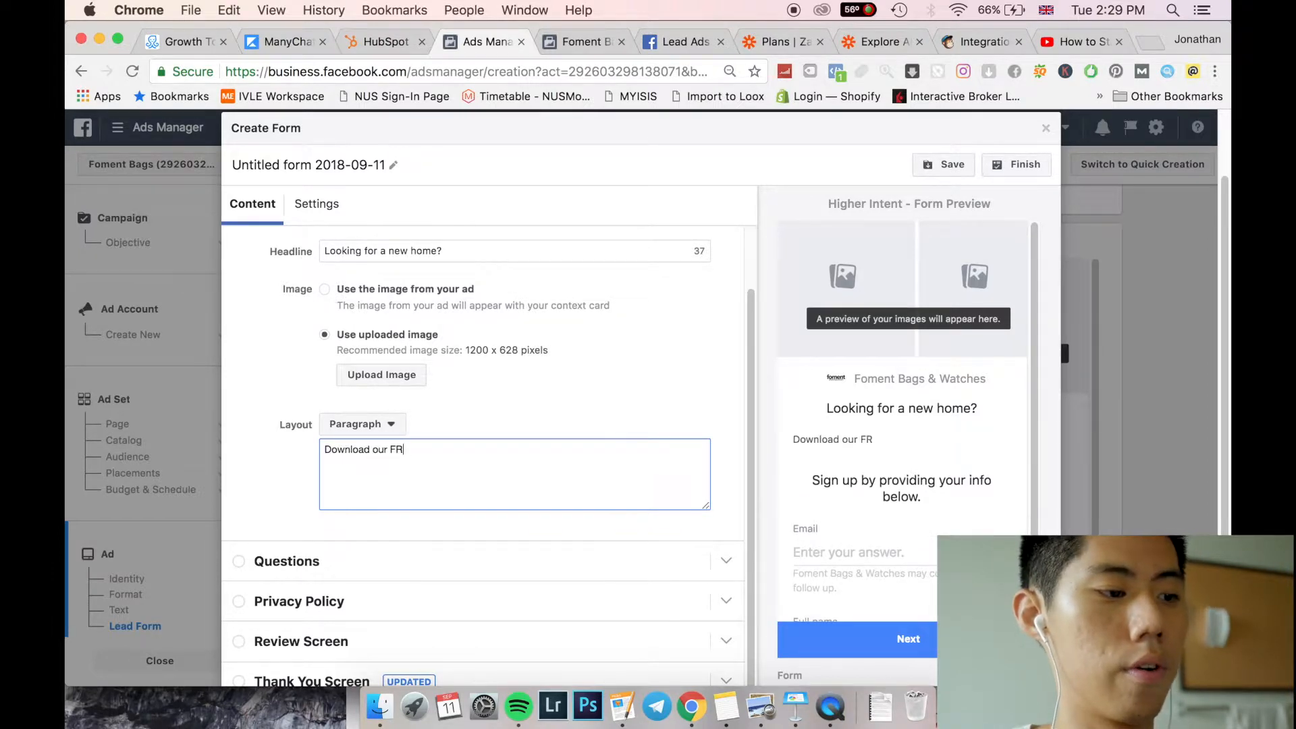
{"action": "type", "text": "EE pdf on homes near the san"}
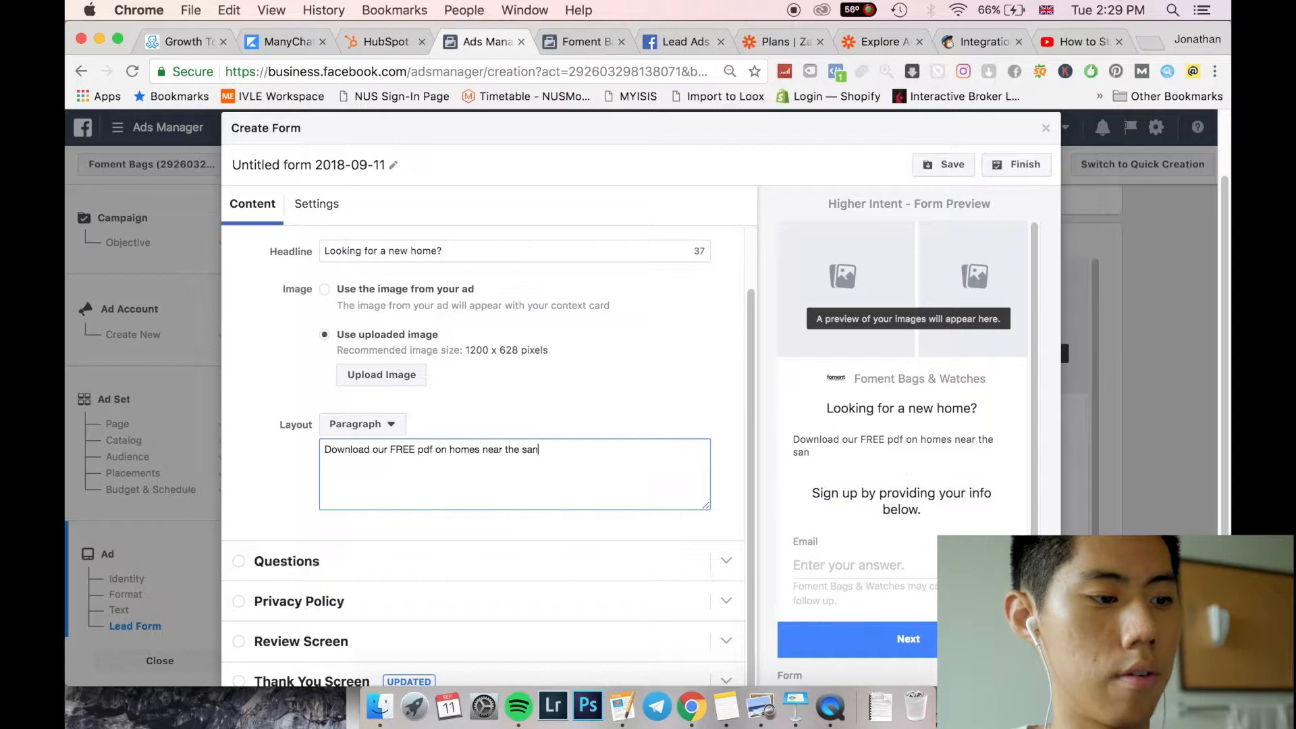
{"action": "type", "text": " franciscoa"}
{"action": "type", "text": " ar"}
{"action": "key", "text": "BackSpace"}
{"action": "key", "text": "BackSpace"}
{"action": "key", "text": "BackSpace"}
{"action": "key", "text": "BackSpace"}
{"action": "type", "text": "area by signing w"}
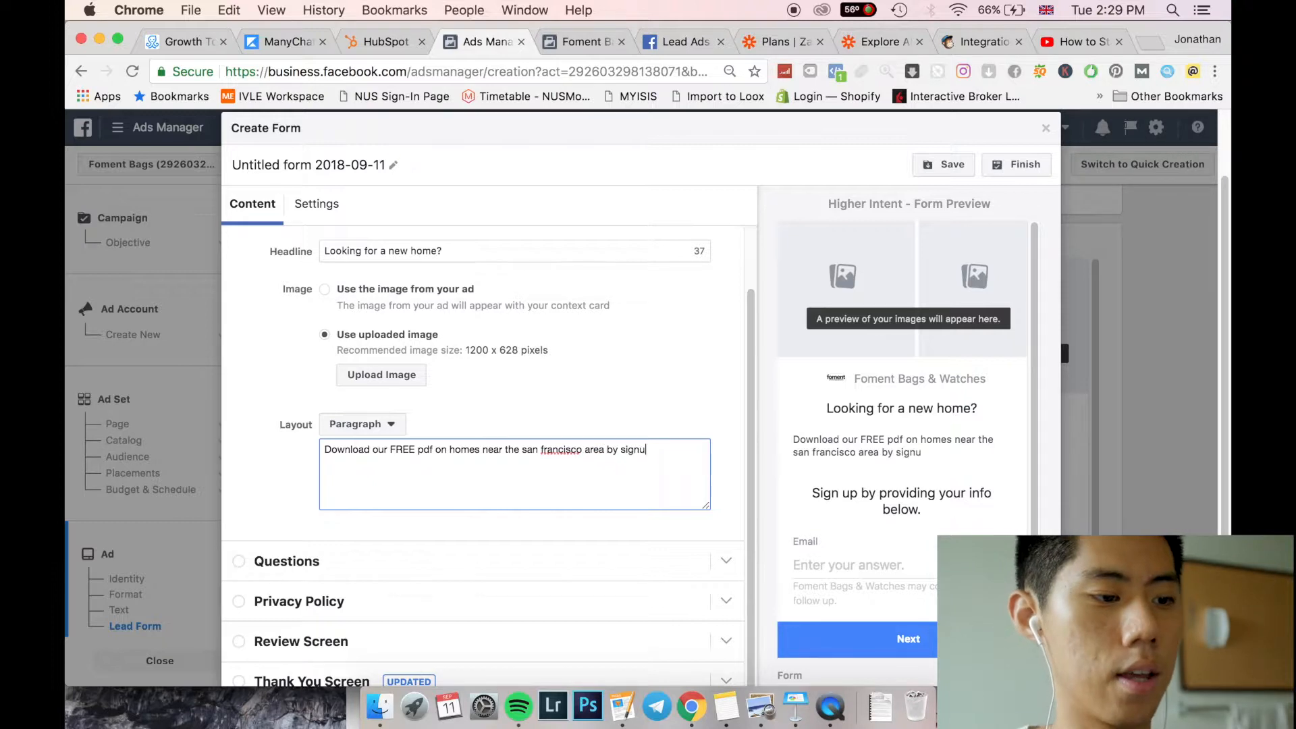
{"action": "key", "text": "BackSpace"}
{"action": "type", "text": "up with "}
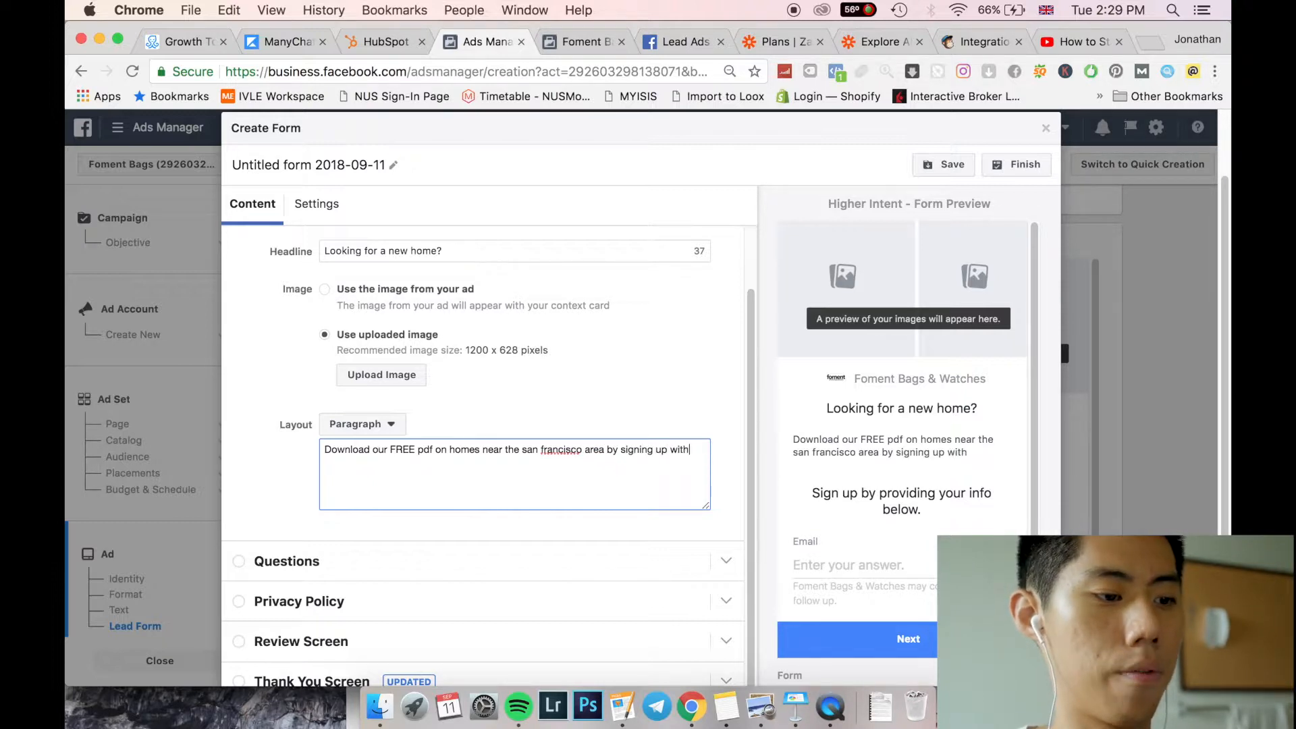
- Complete the intro paragraph with "this form! Just key in your email address below!"
{"action": "type", "text": "this ad"}
{"action": "key", "text": "BackSpace"}
{"action": "key", "text": "BackSpace"}
{"action": "type", "text": "f"}
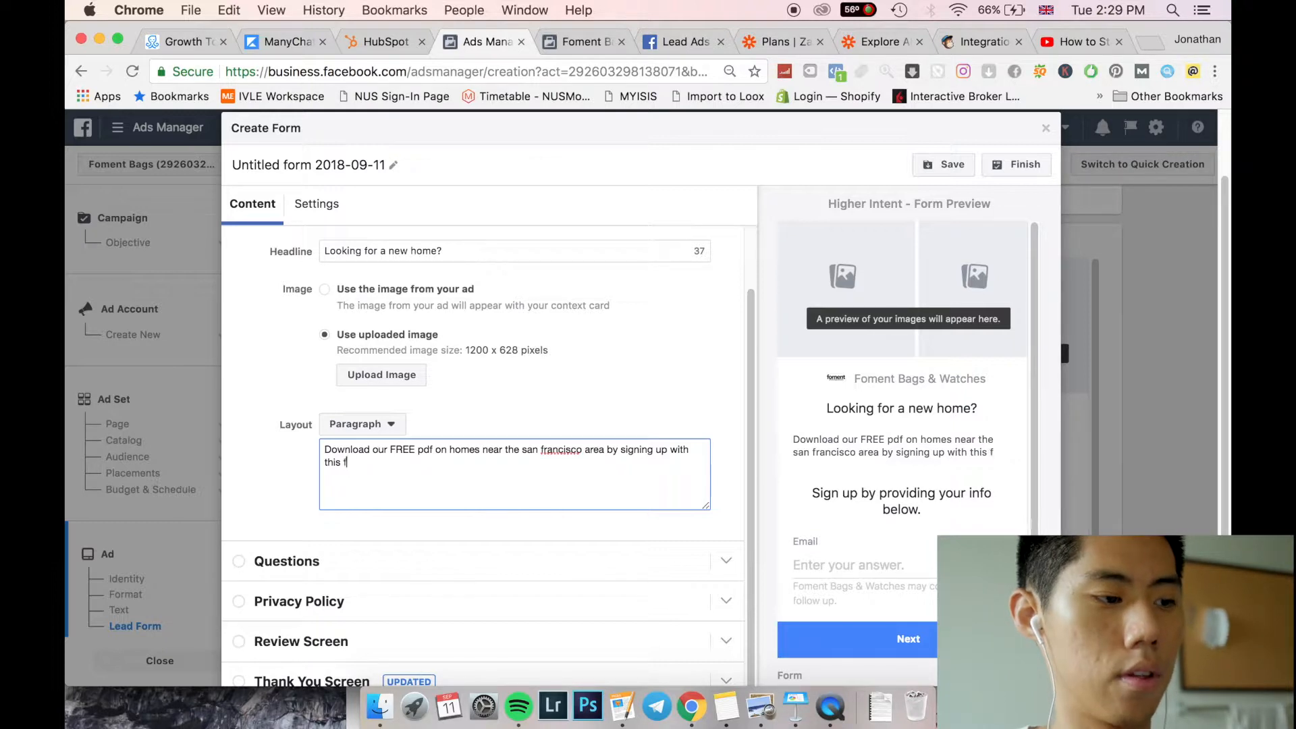
{"action": "type", "text": "orm! Just key in your em"}
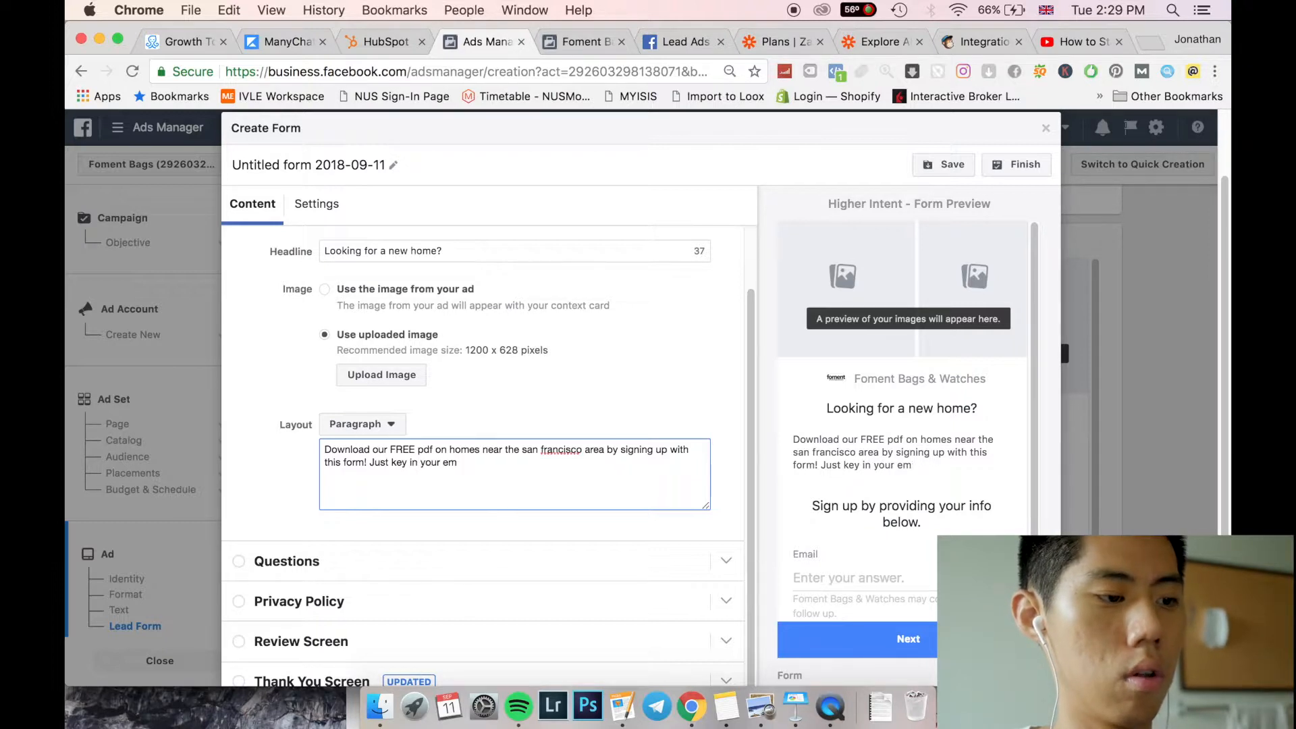
{"action": "type", "text": "ail address "}
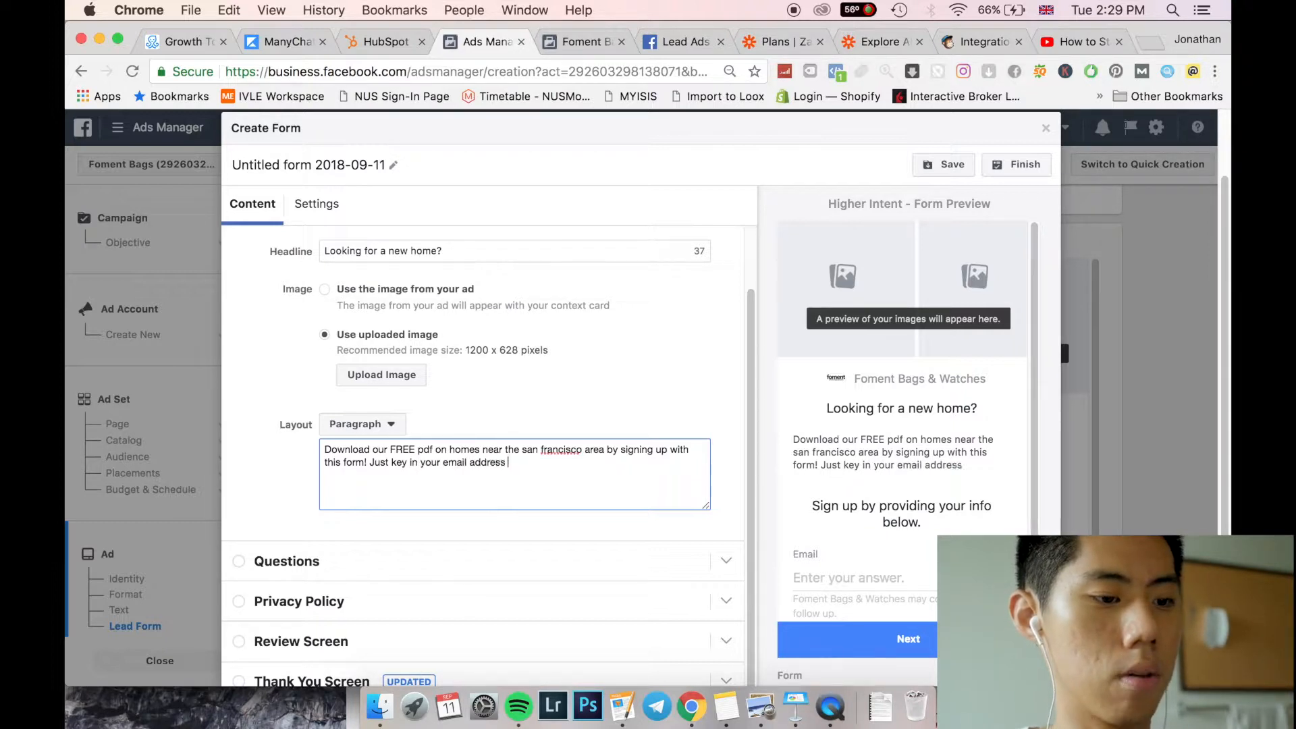
{"action": "type", "text": "below!"}
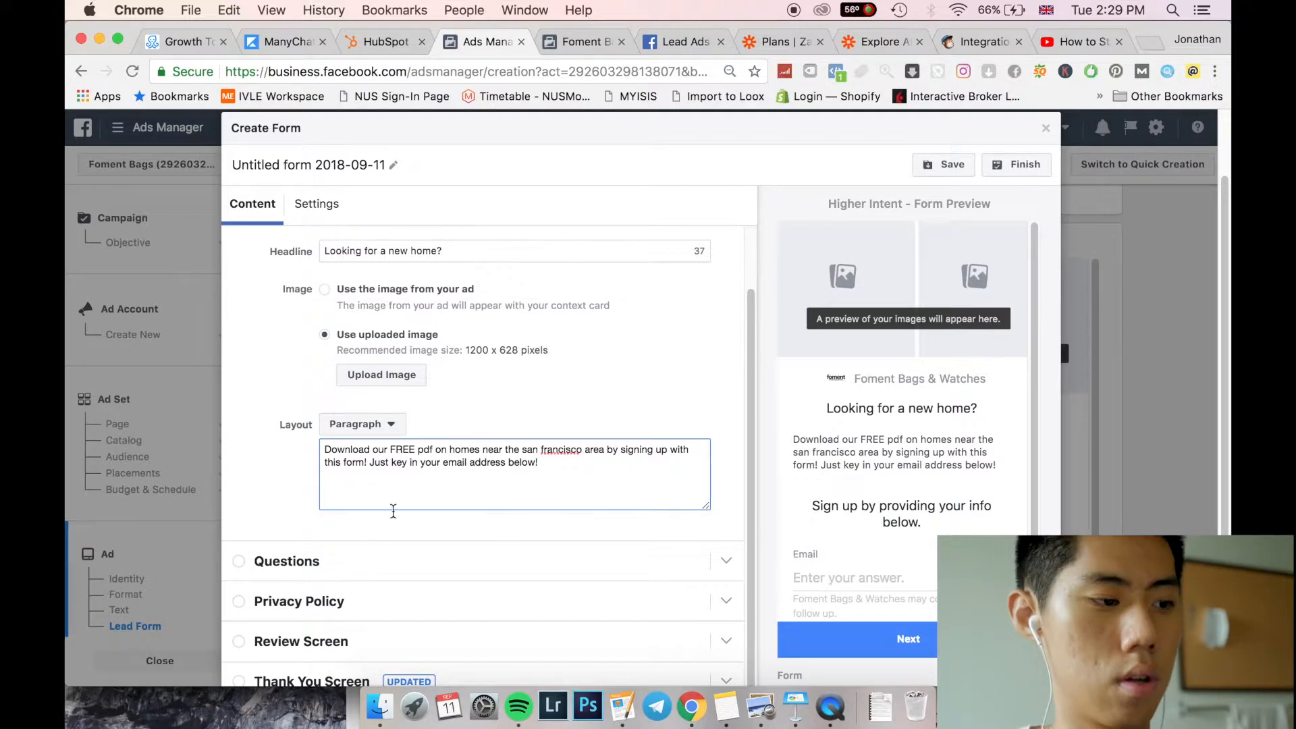
- Open the form's Questions section and add a Short Answer custom question
{"action": "scroll", "coordinate": [392, 509], "scroll_direction": "down", "scroll_amount": 2}
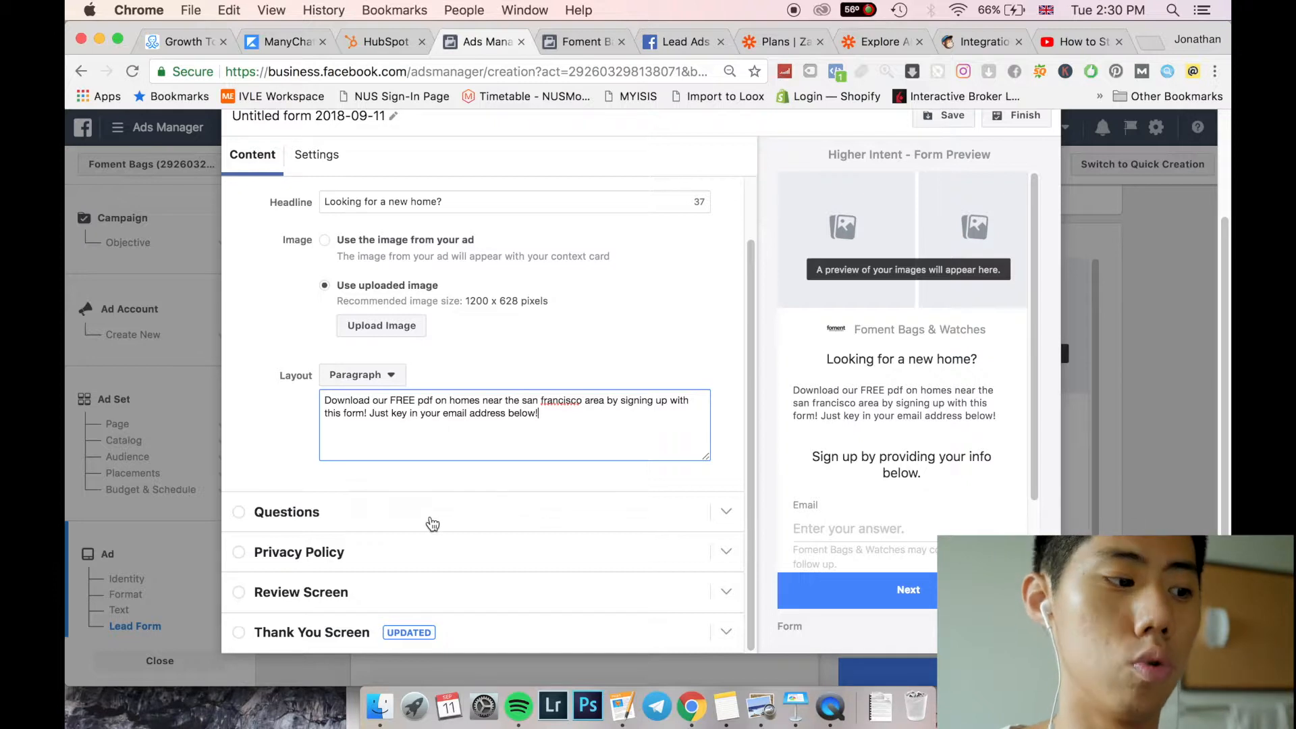
{"action": "left_click", "coordinate": [434, 523]}
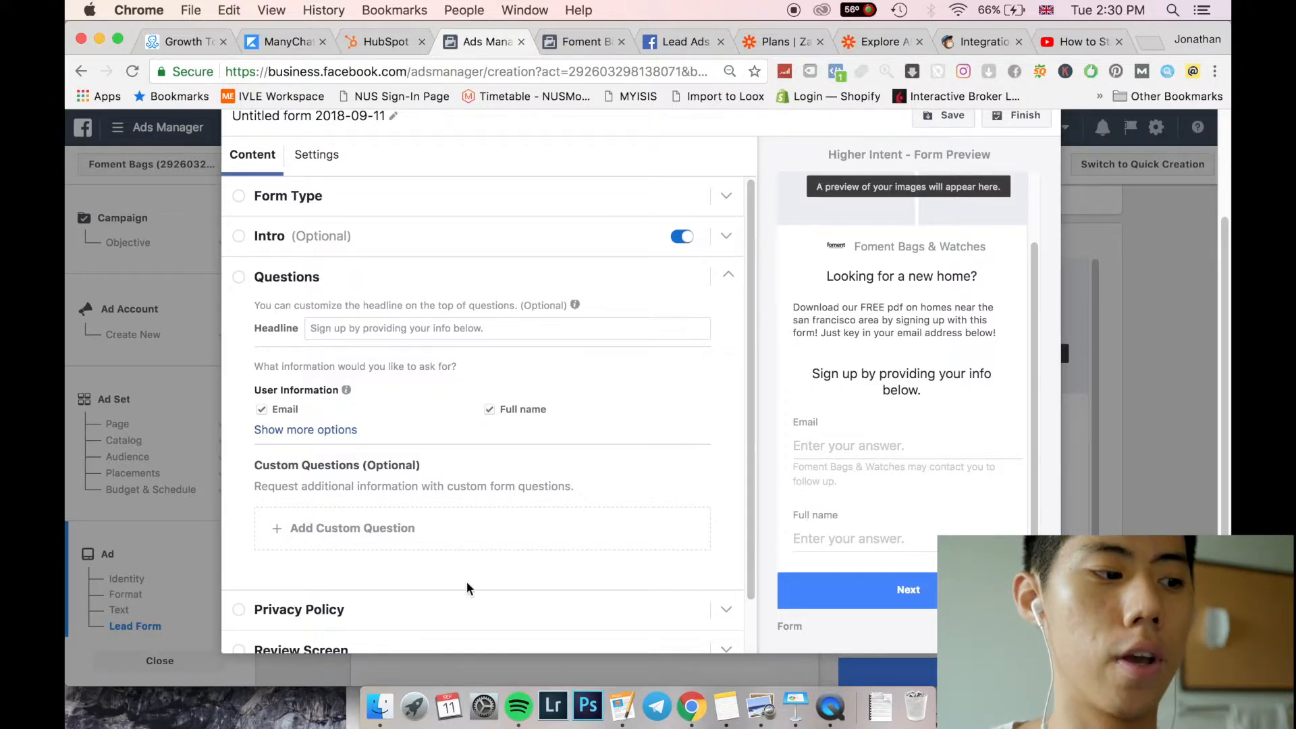
{"action": "left_click", "coordinate": [412, 532]}
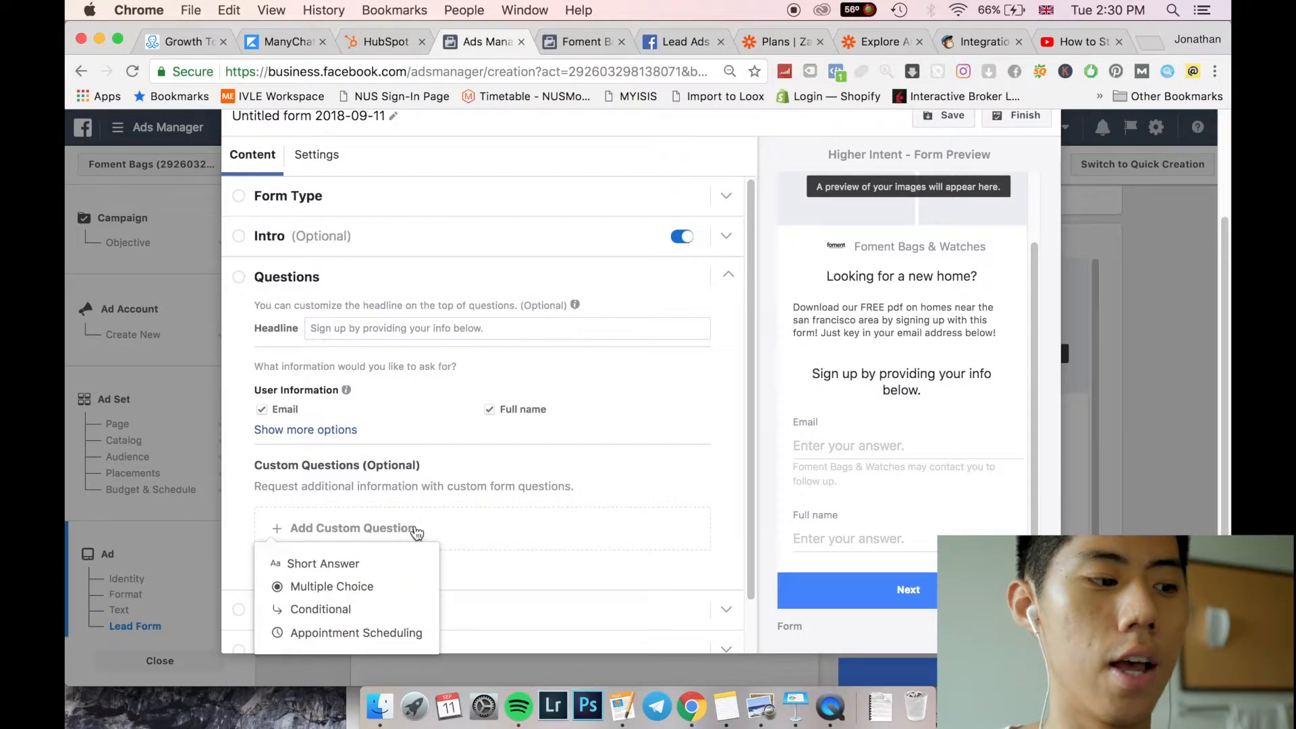
{"action": "scroll", "coordinate": [497, 495], "scroll_direction": "down", "scroll_amount": 2}
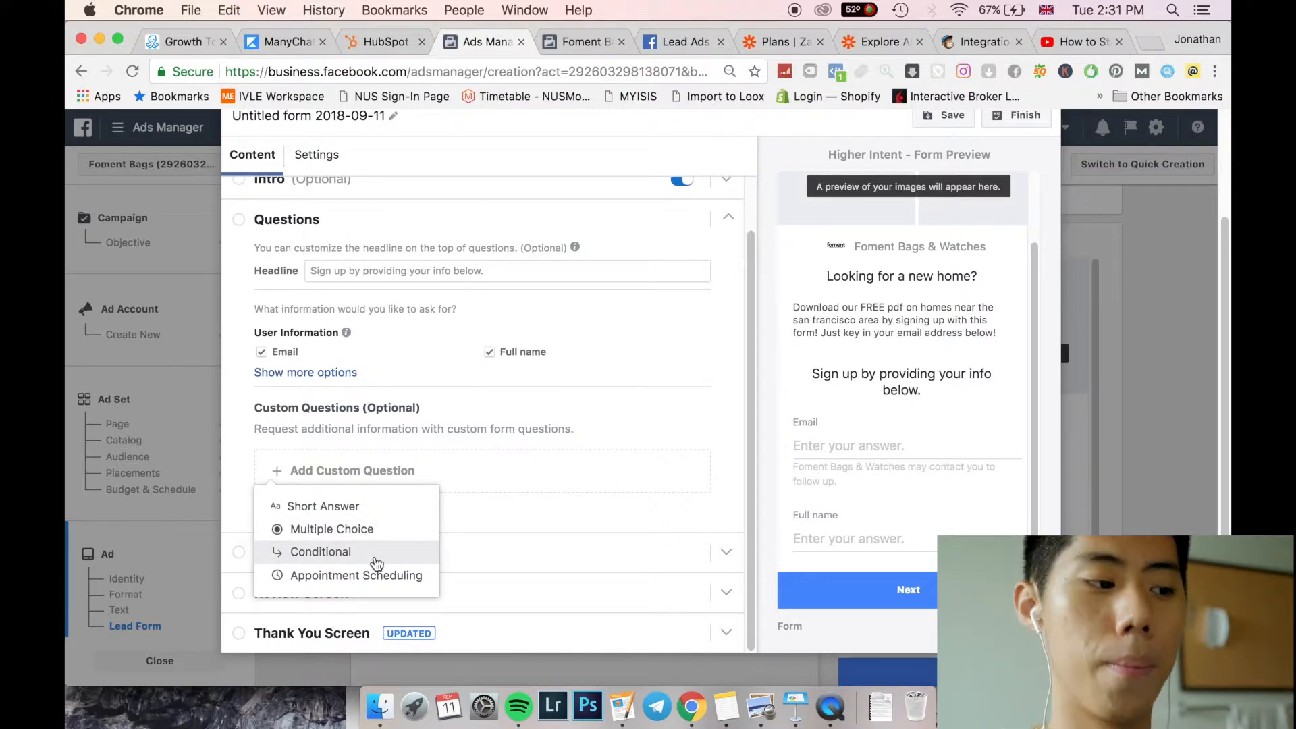
{"action": "left_click", "coordinate": [345, 506]}
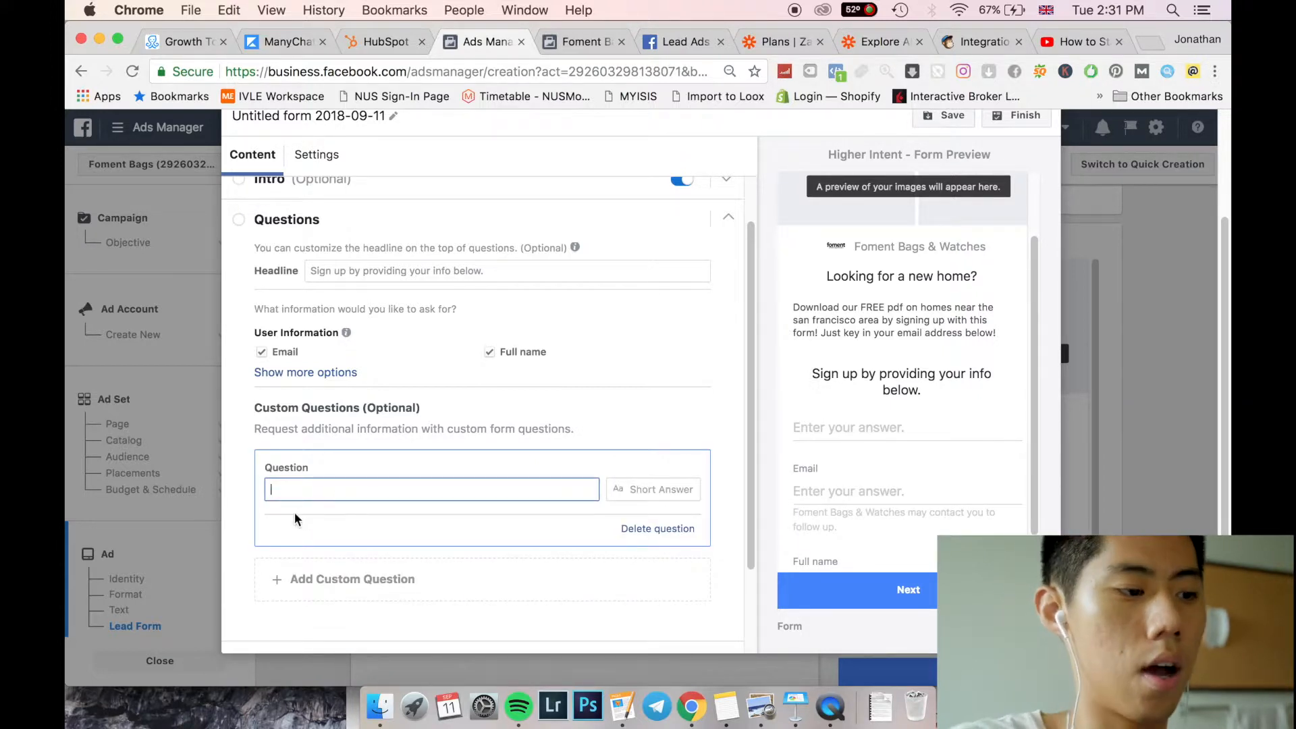
{"action": "type", "text": "Are you"}
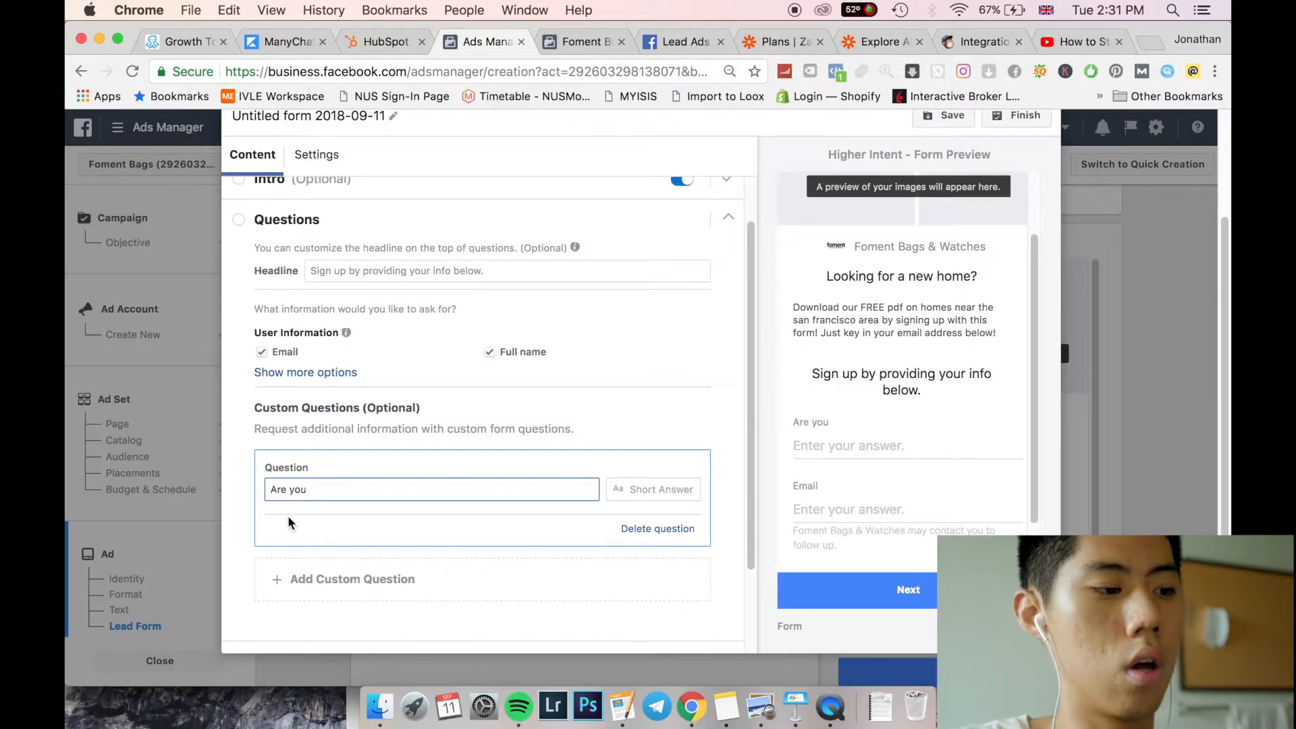
{"action": "type", "text": " already look"}
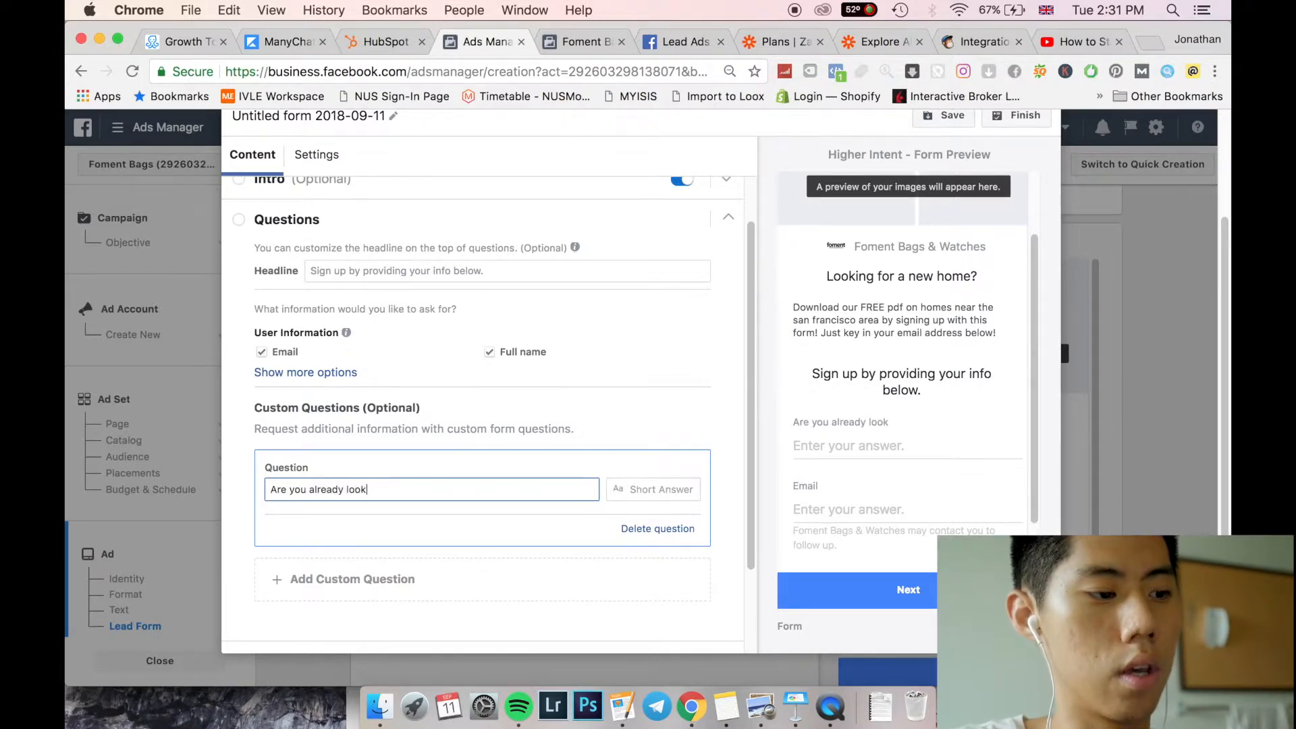
{"action": "key", "text": "BackSpace"}
{"action": "key", "text": "BackSpace"}
{"action": "key", "text": "BackSpace"}
{"action": "key", "text": "BackSpace"}
{"action": "key", "text": "BackSpace"}
{"action": "key", "text": "BackSpace"}
{"action": "key", "text": "BackSpace"}
{"action": "key", "text": "BackSpace"}
{"action": "key", "text": "BackSpace"}
{"action": "key", "text": "BackSpace"}
{"action": "key", "text": "BackSpace"}
{"action": "key", "text": "BackSpace"}
{"action": "key", "text": "BackSpace"}
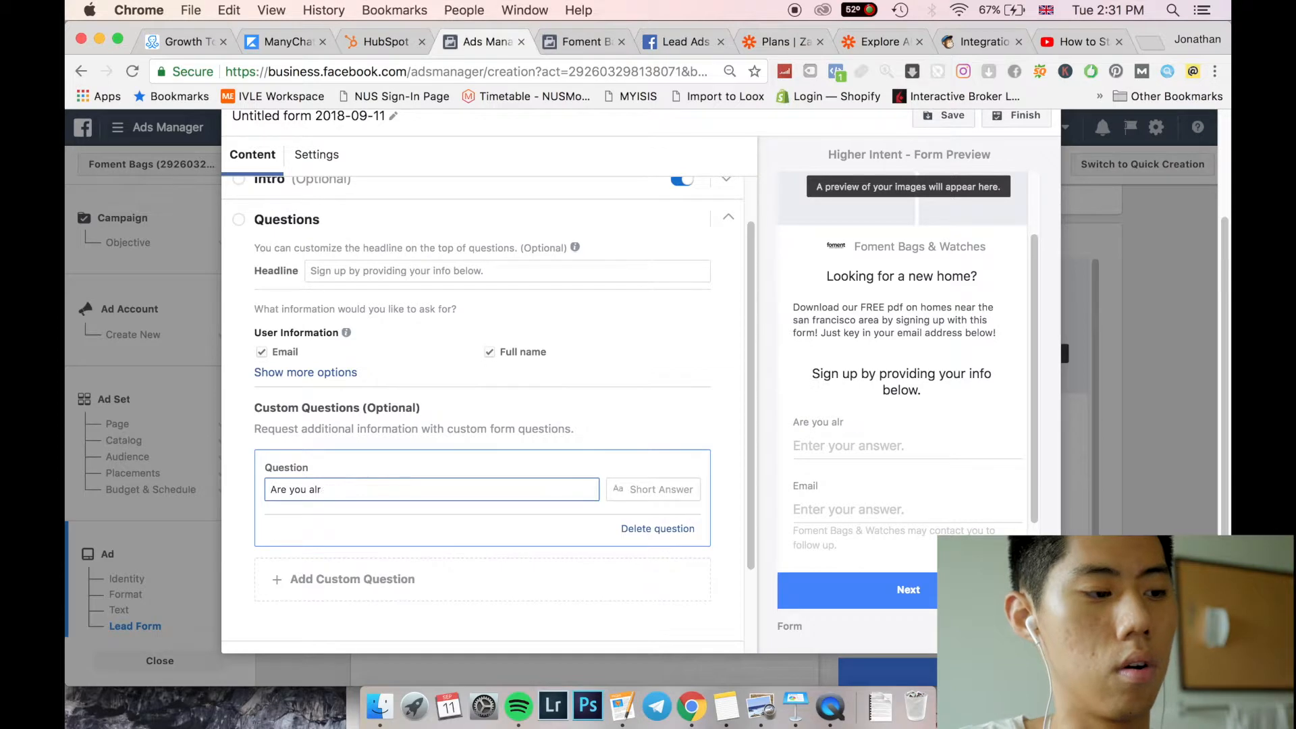
{"action": "key", "text": "BackSpace"}
{"action": "key", "text": "BackSpace"}
{"action": "key", "text": "BackSpace"}
{"action": "key", "text": "BackSpace"}
{"action": "key", "text": "BackSpace"}
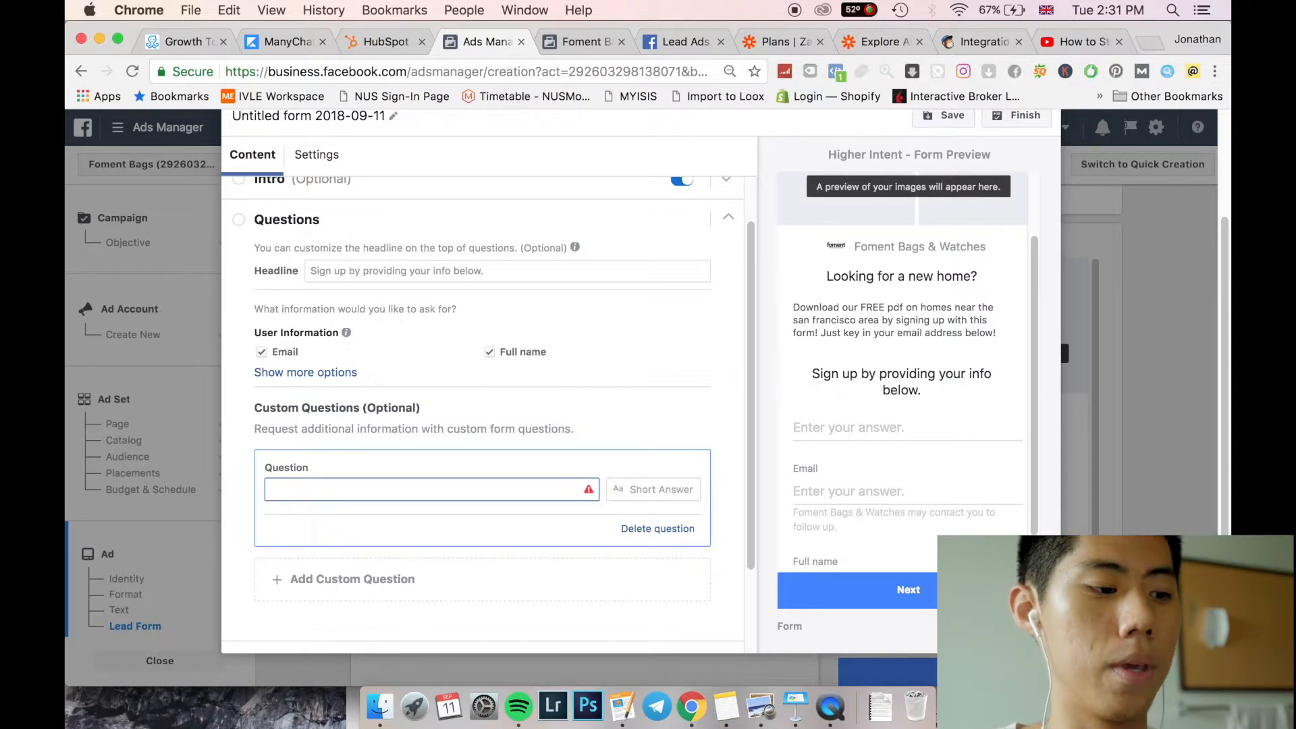
- Set the short-answer question's text to "Are you planning to rent the property or buy the property?"
{"action": "type", "text": "Are you "}
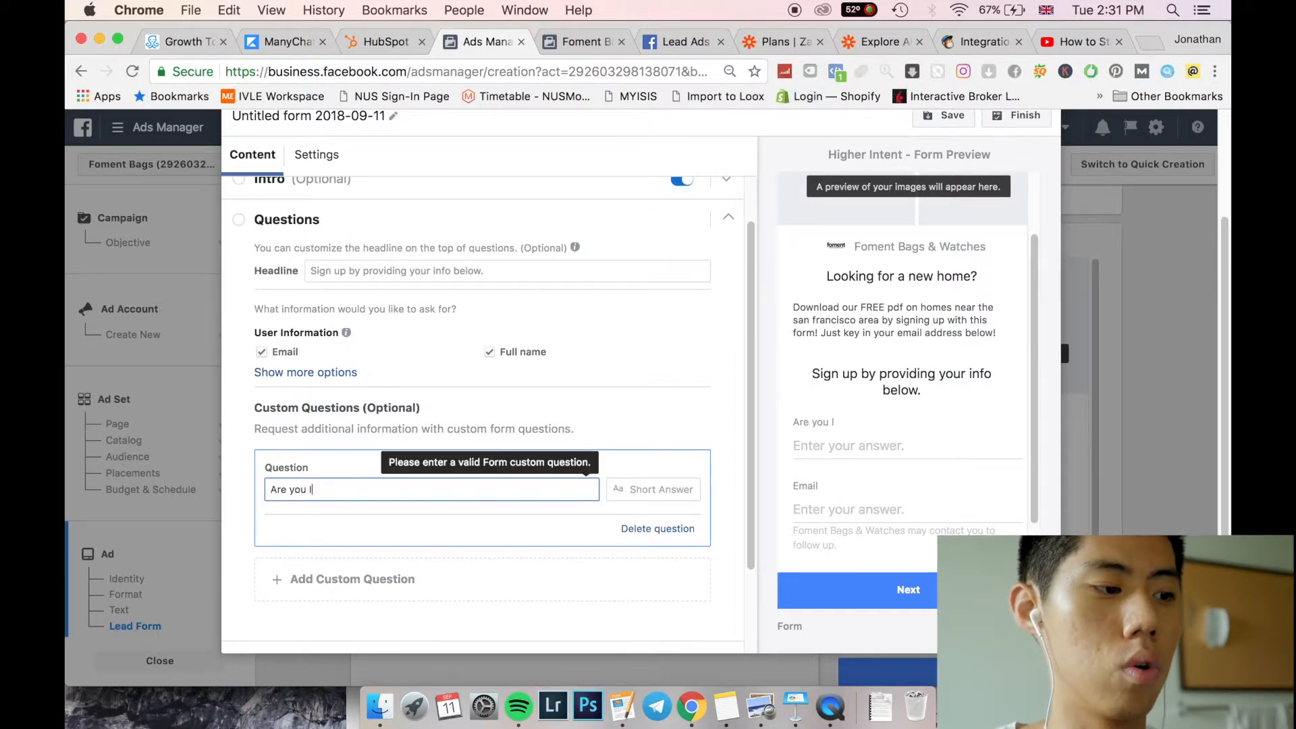
{"action": "type", "text": "planni"}
{"action": "key", "text": "BackSpace"}
{"action": "key", "text": "BackSpace"}
{"action": "key", "text": "BackSpace"}
{"action": "type", "text": "nning to rent the pr"}
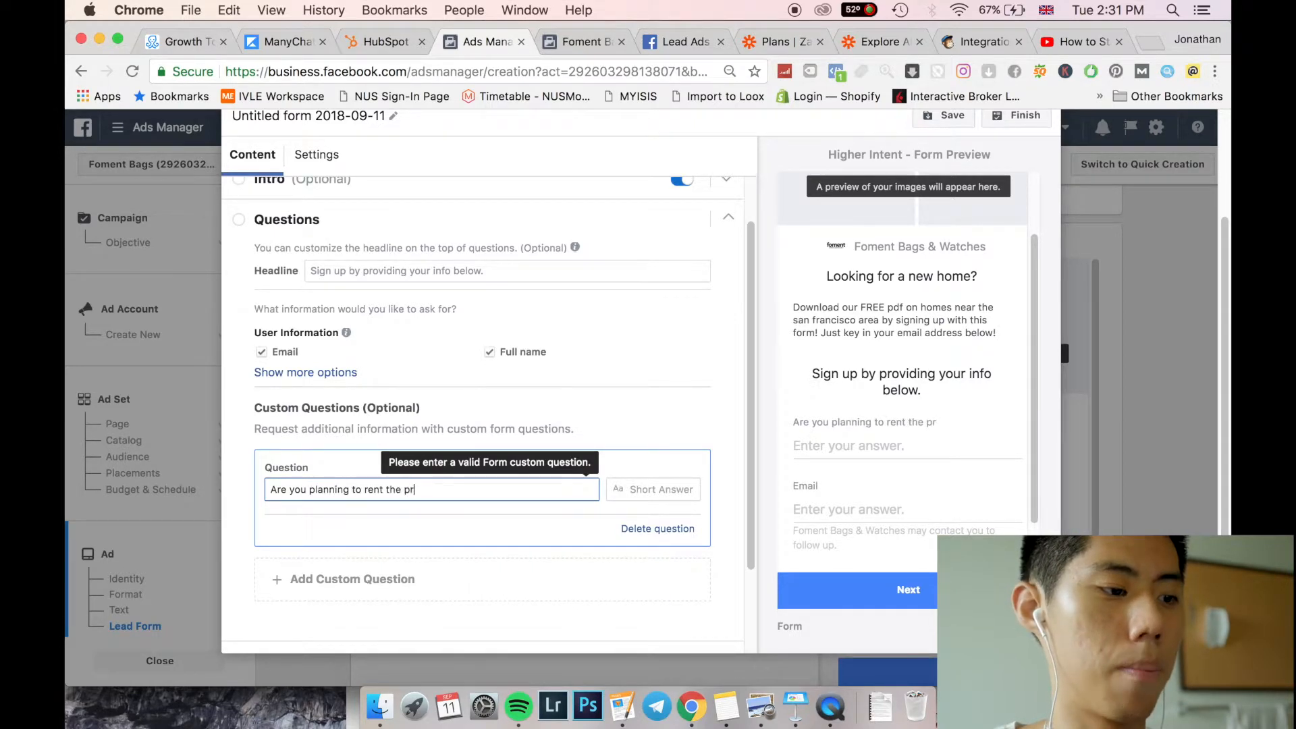
{"action": "type", "text": "operty or buy t"}
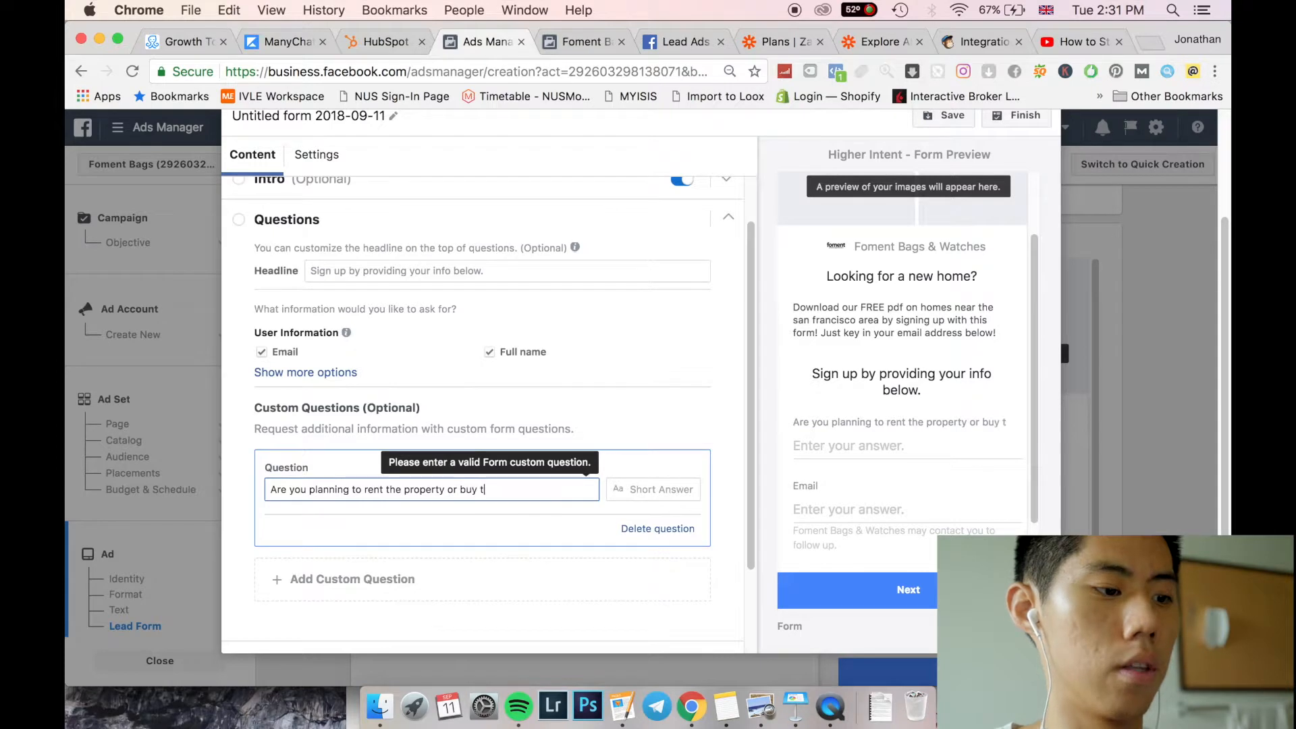
{"action": "type", "text": "he property"}
{"action": "key", "text": "BackSpace"}
{"action": "key", "text": "BackSpace"}
{"action": "key", "text": "BackSpace"}
{"action": "key", "text": "BackSpace"}
{"action": "type", "text": "perty?"}
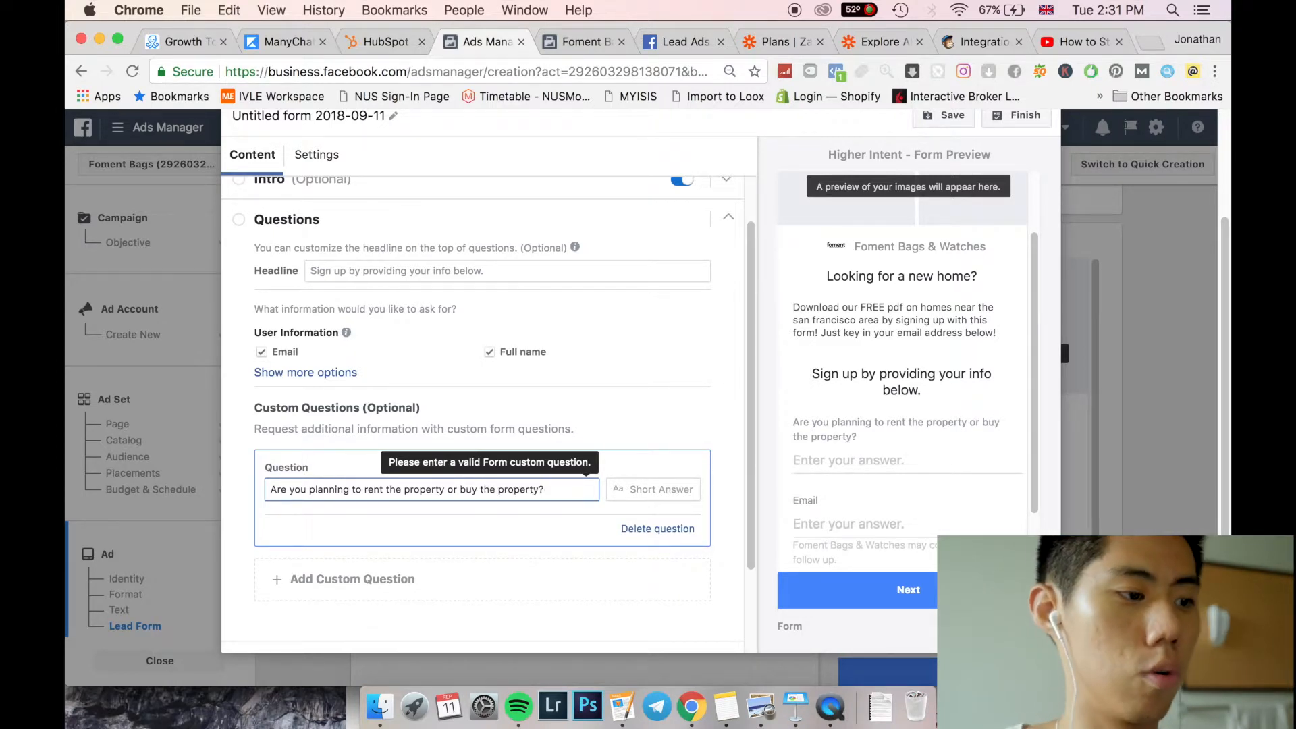
- Replace the short-answer question with a Multiple Choice question reading "What type of property are you looking for?"
{"action": "left_click", "coordinate": [655, 529]}
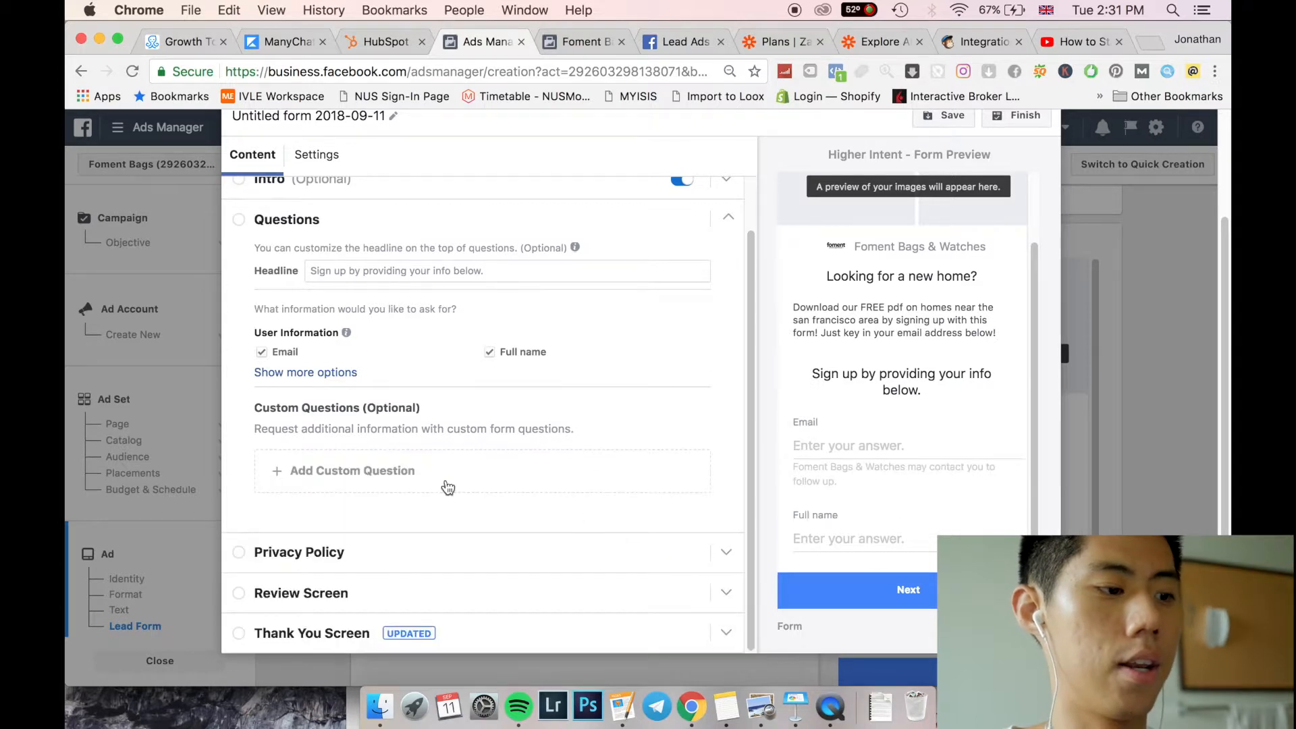
{"action": "left_click", "coordinate": [415, 467]}
{"action": "left_click", "coordinate": [395, 532]}
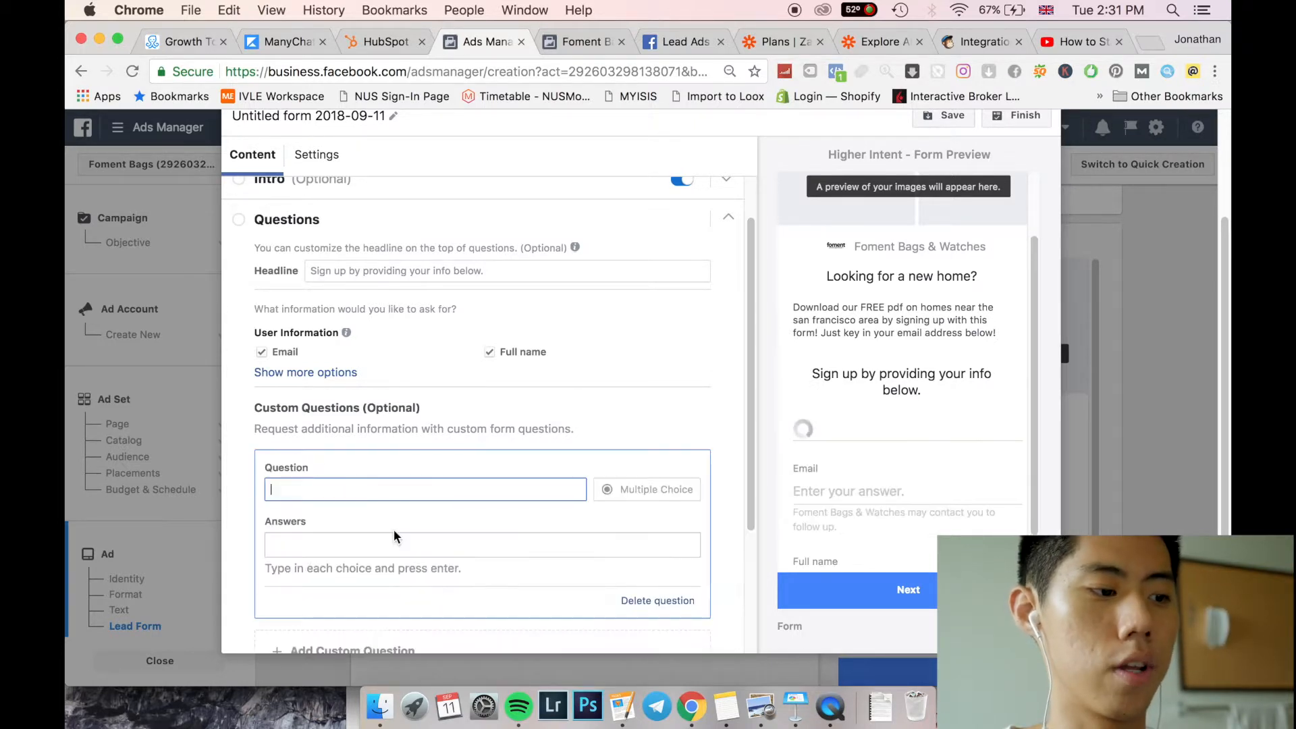
{"action": "type", "text": "What type of property are you looking for?"}
- Add "Condo", "Bungal" and "Apartment" as answer choices for the property type question
{"action": "left_click", "coordinate": [376, 540]}
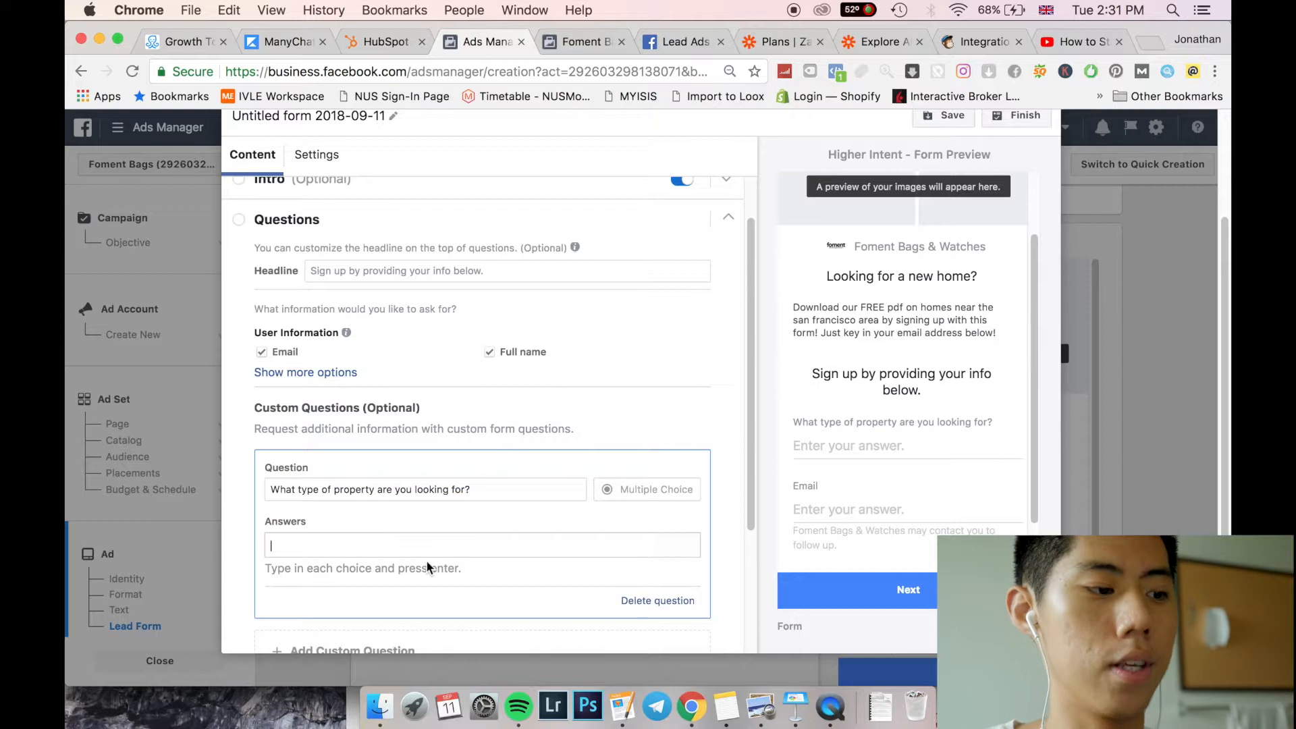
{"action": "type", "text": "Condo"}
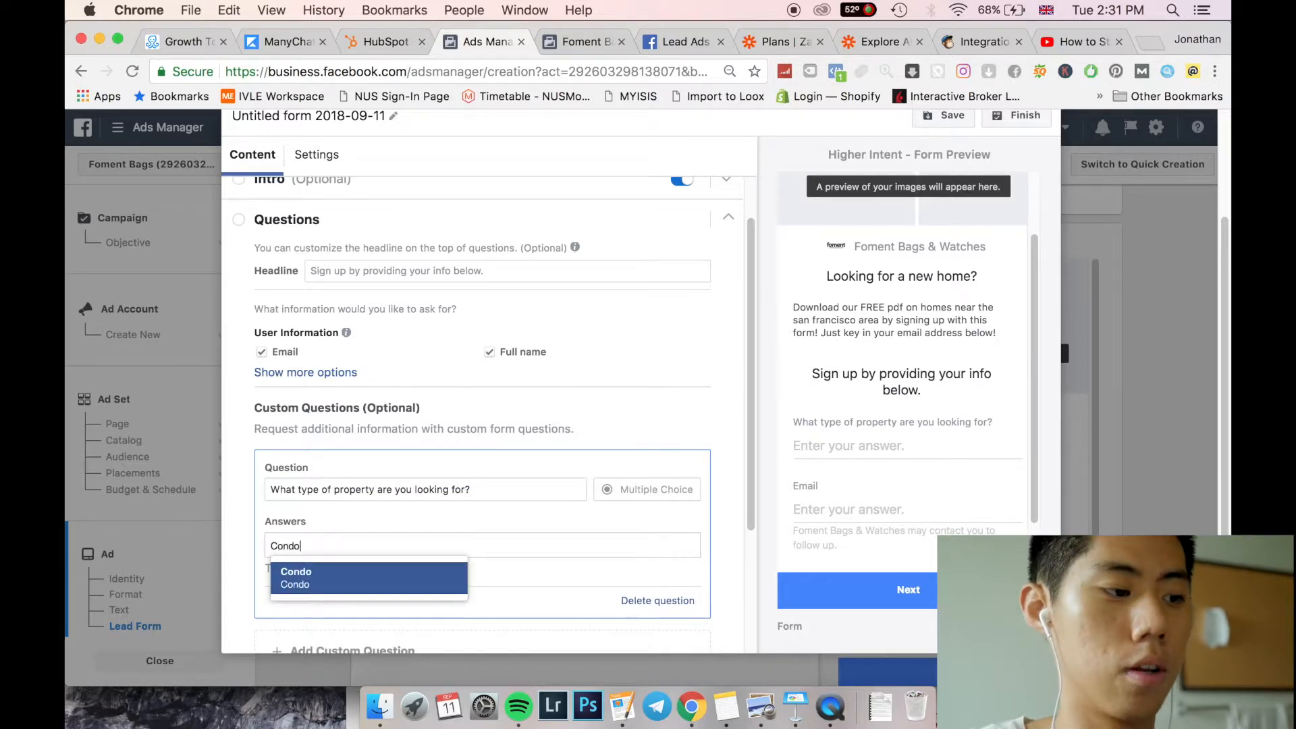
{"action": "key", "text": "Return"}
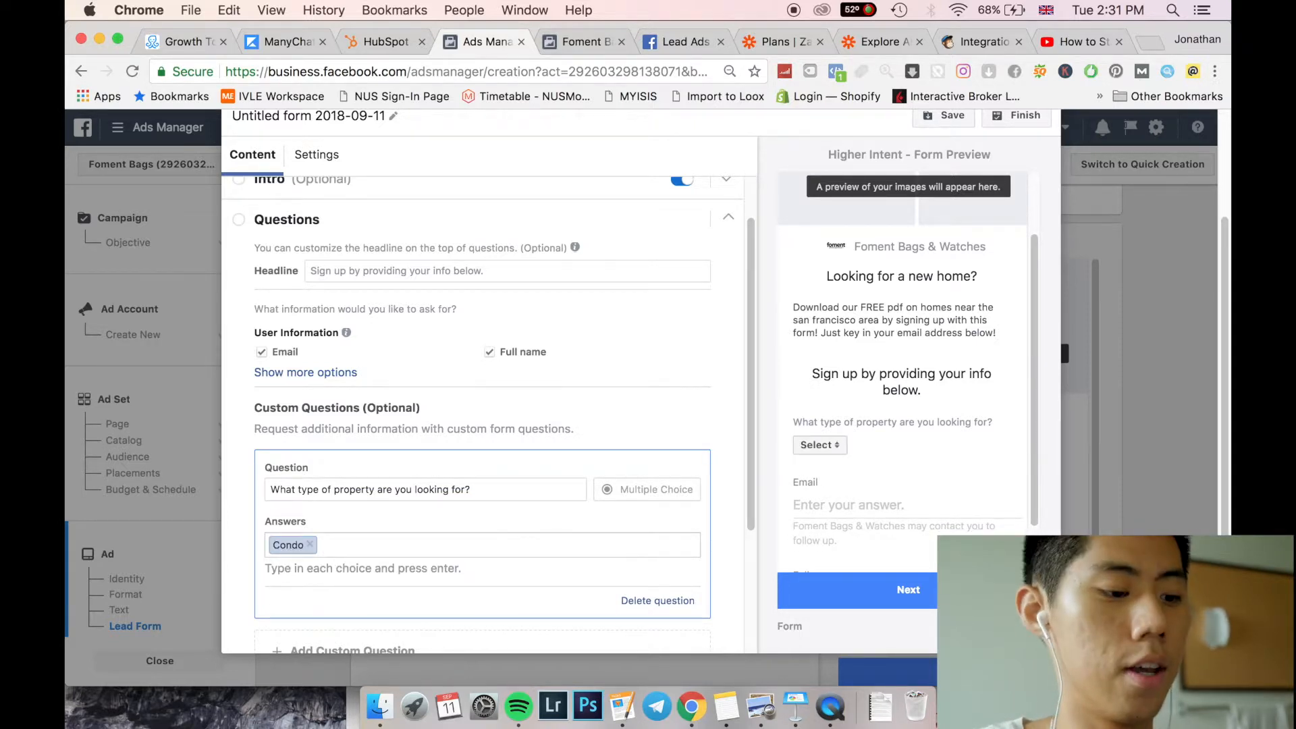
{"action": "type", "text": "Bungal"}
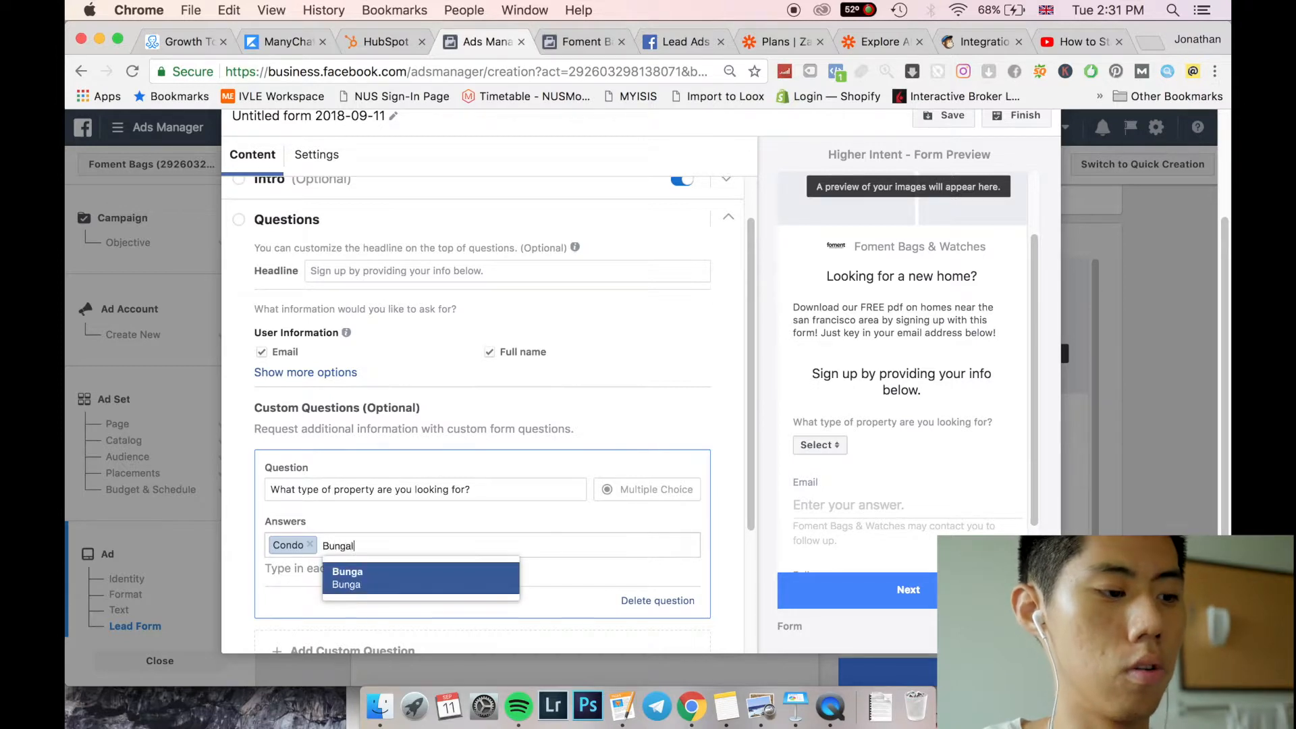
{"action": "key", "text": "Return"}
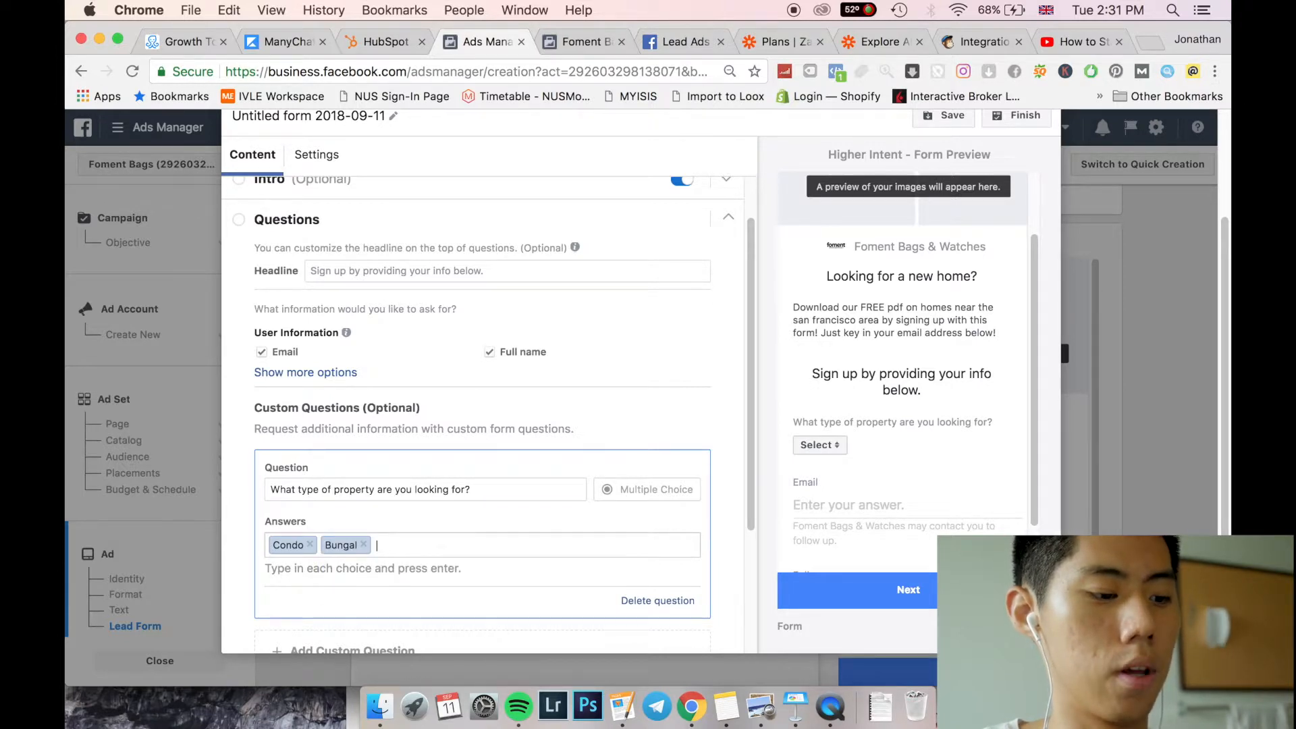
{"action": "type", "text": "Apartment"}
{"action": "key", "text": "Return"}
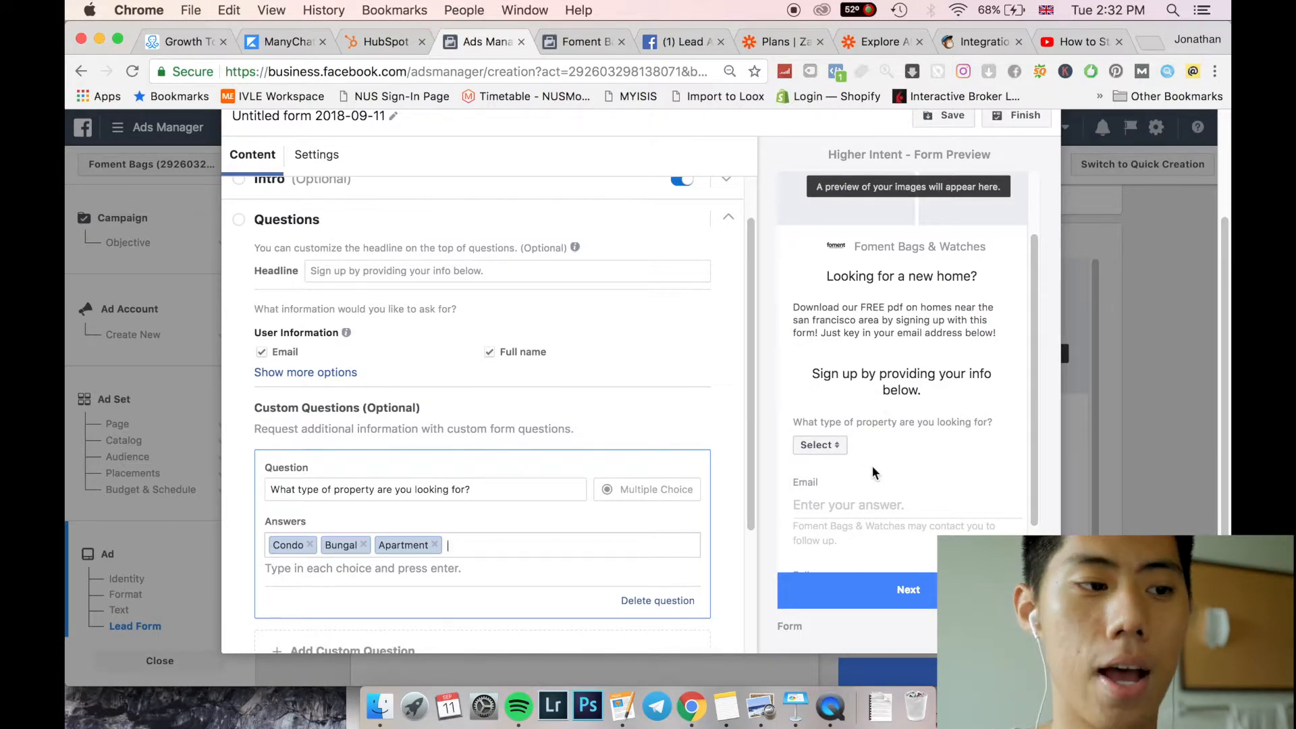
- Replace the multiple-choice question with an Appointment Scheduling custom question
{"action": "scroll", "coordinate": [594, 496], "scroll_direction": "down", "scroll_amount": 1}
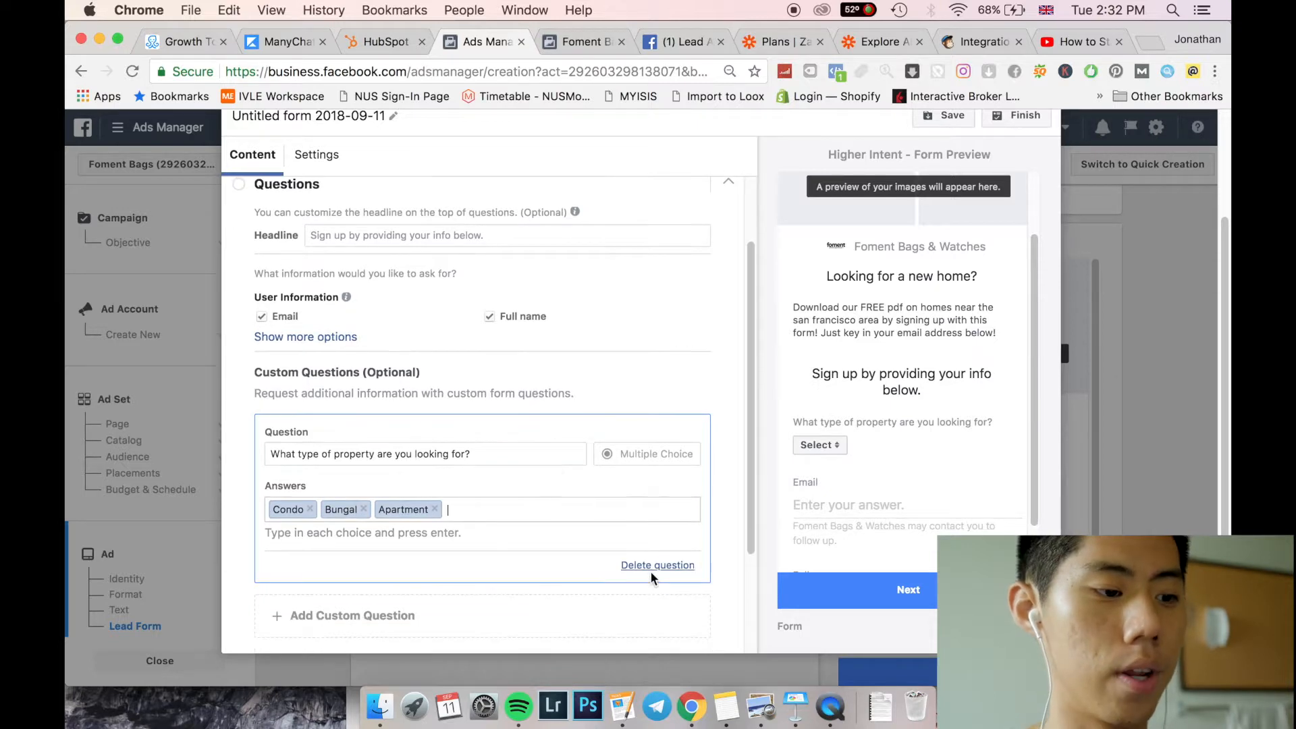
{"action": "left_click", "coordinate": [656, 565]}
{"action": "left_click", "coordinate": [434, 484]}
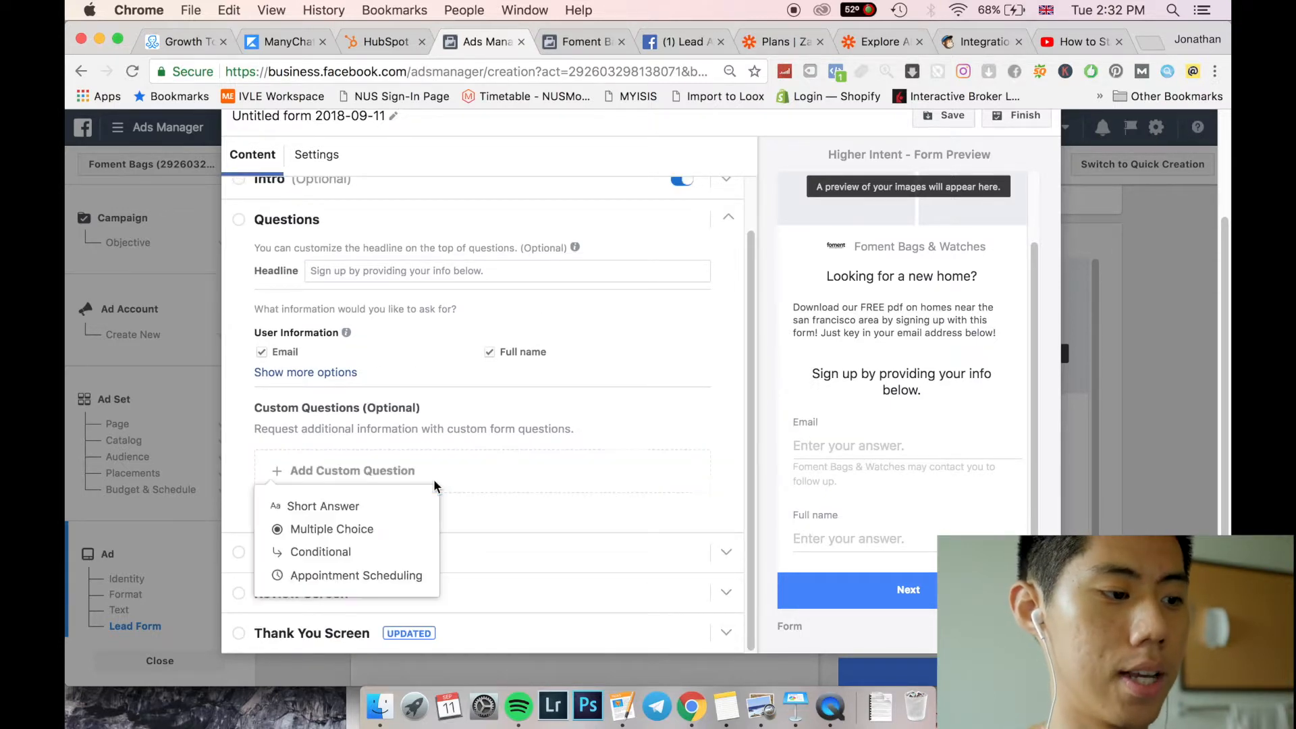
{"action": "left_click", "coordinate": [407, 580]}
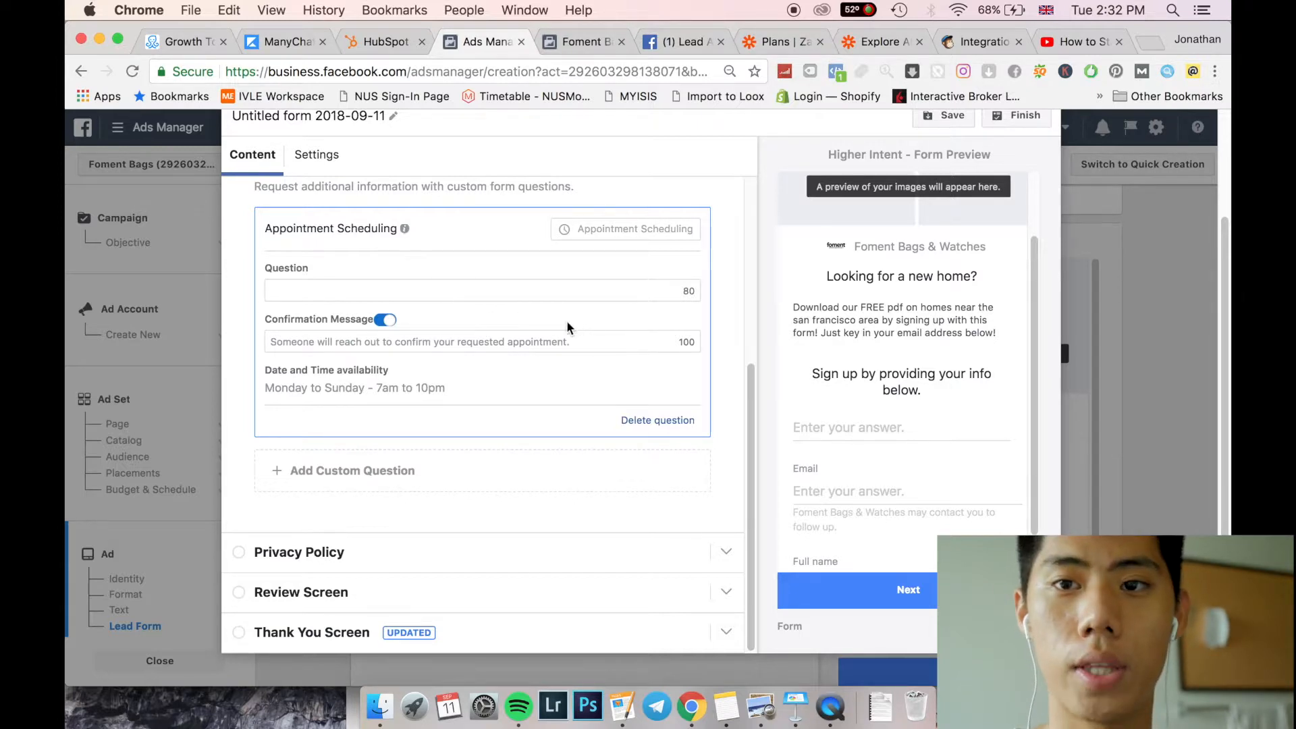
- Delete the Appointment Scheduling custom question from the lead form
{"action": "left_click", "coordinate": [666, 419]}
{"action": "scroll", "coordinate": [443, 366], "scroll_direction": "up", "scroll_amount": 2}
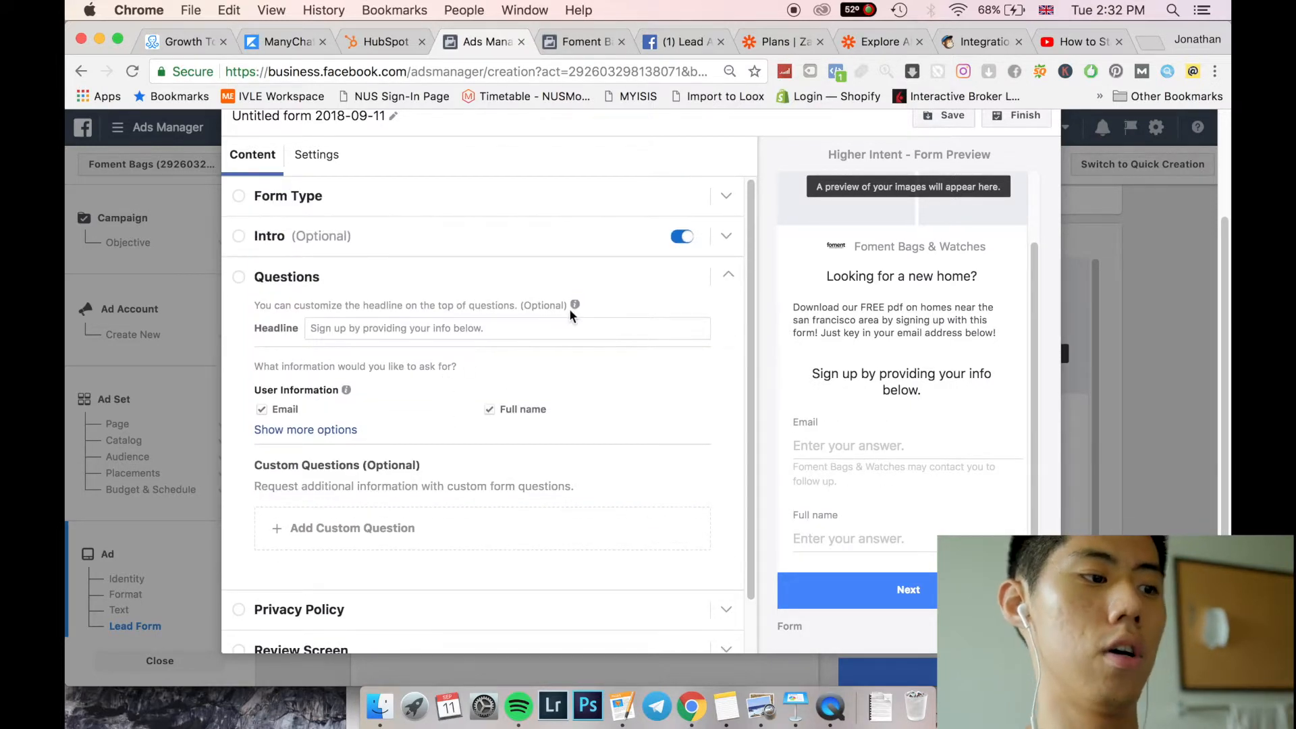
{"action": "mouse_move", "coordinate": [570, 309]}
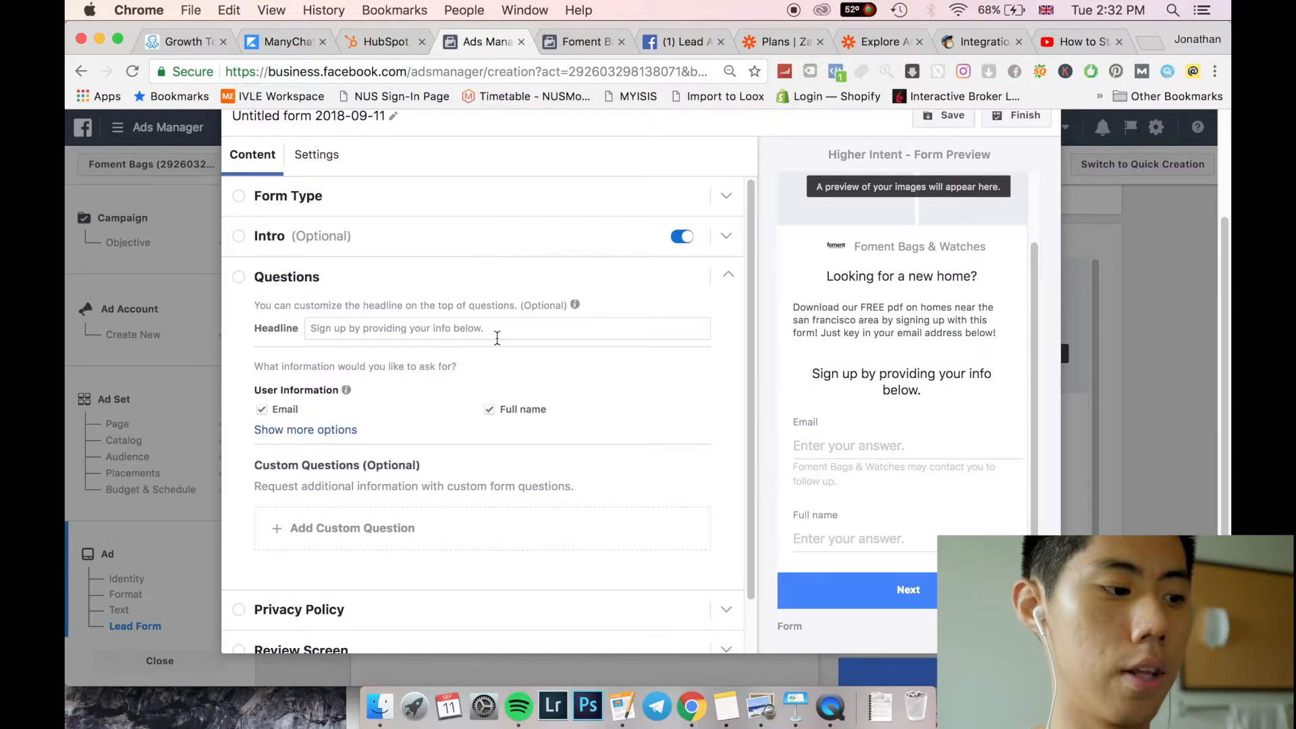
- Look through the lead form's Privacy Policy and Review Screen sections
{"action": "scroll", "coordinate": [490, 328], "scroll_direction": "down", "scroll_amount": 1}
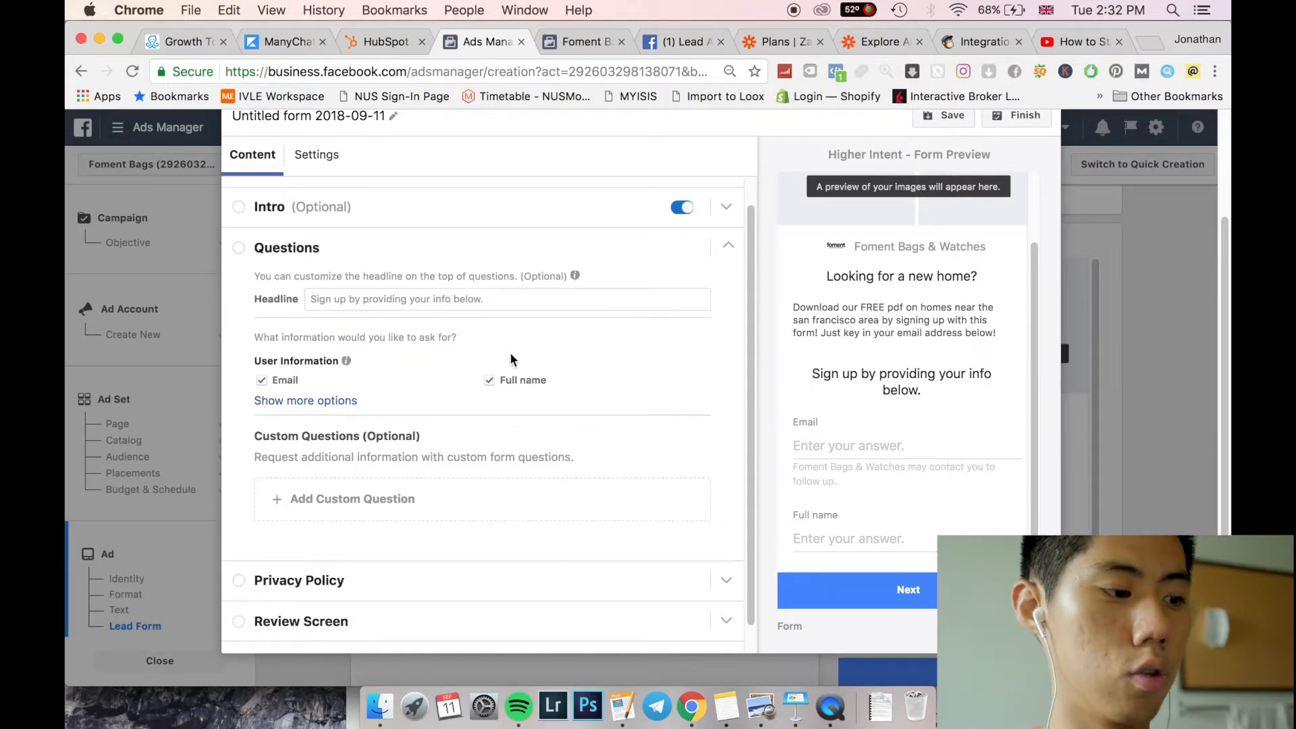
{"action": "left_click", "coordinate": [503, 595]}
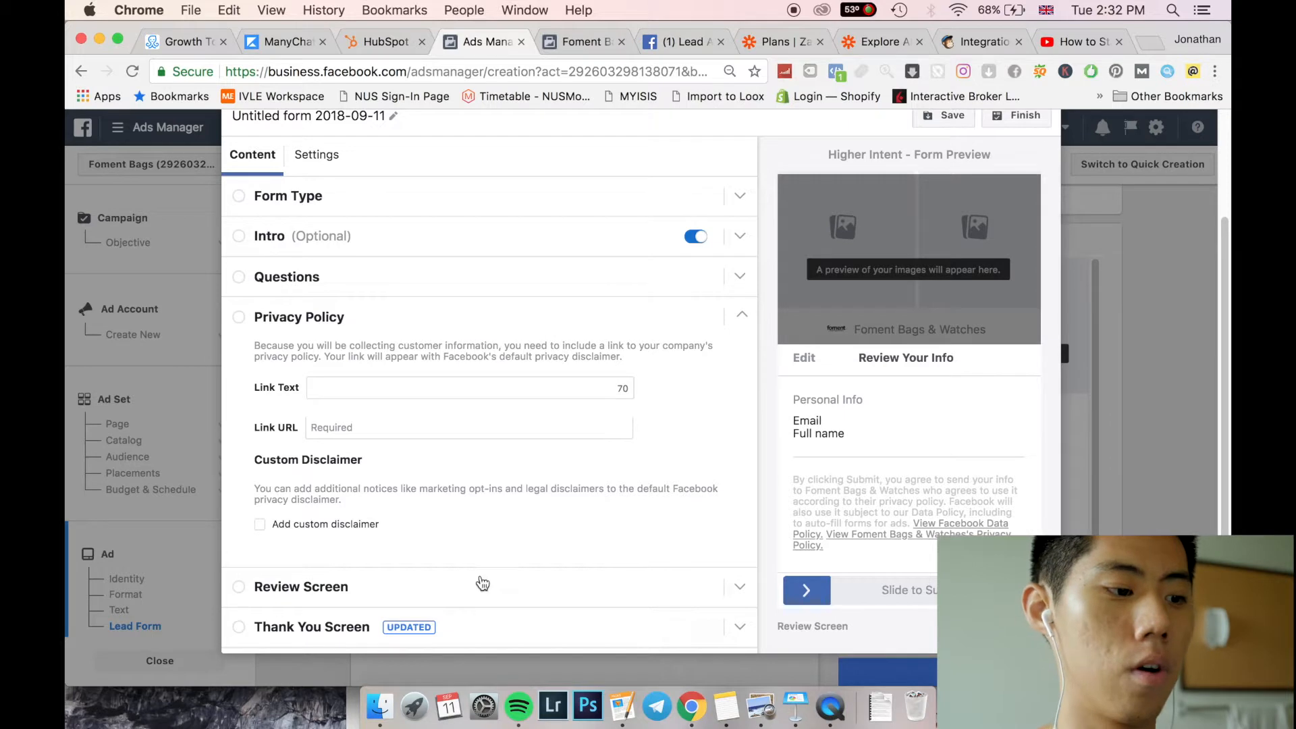
{"action": "left_click", "coordinate": [483, 597]}
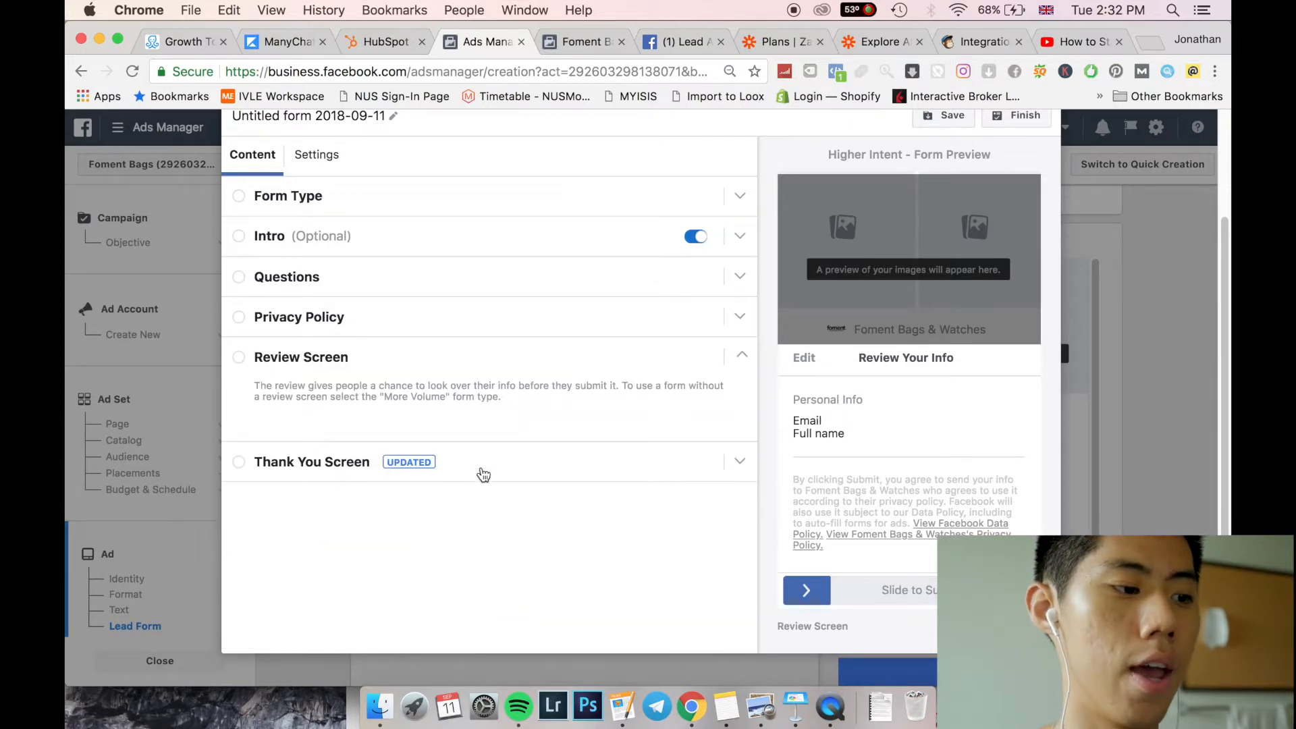
- Add "Discount code Here: CODE10" and "'Also sent to your email! Please check!'" on separate lines to the Thank You Screen description
{"action": "left_click", "coordinate": [484, 473]}
{"action": "scroll", "coordinate": [500, 474], "scroll_direction": "down", "scroll_amount": 2}
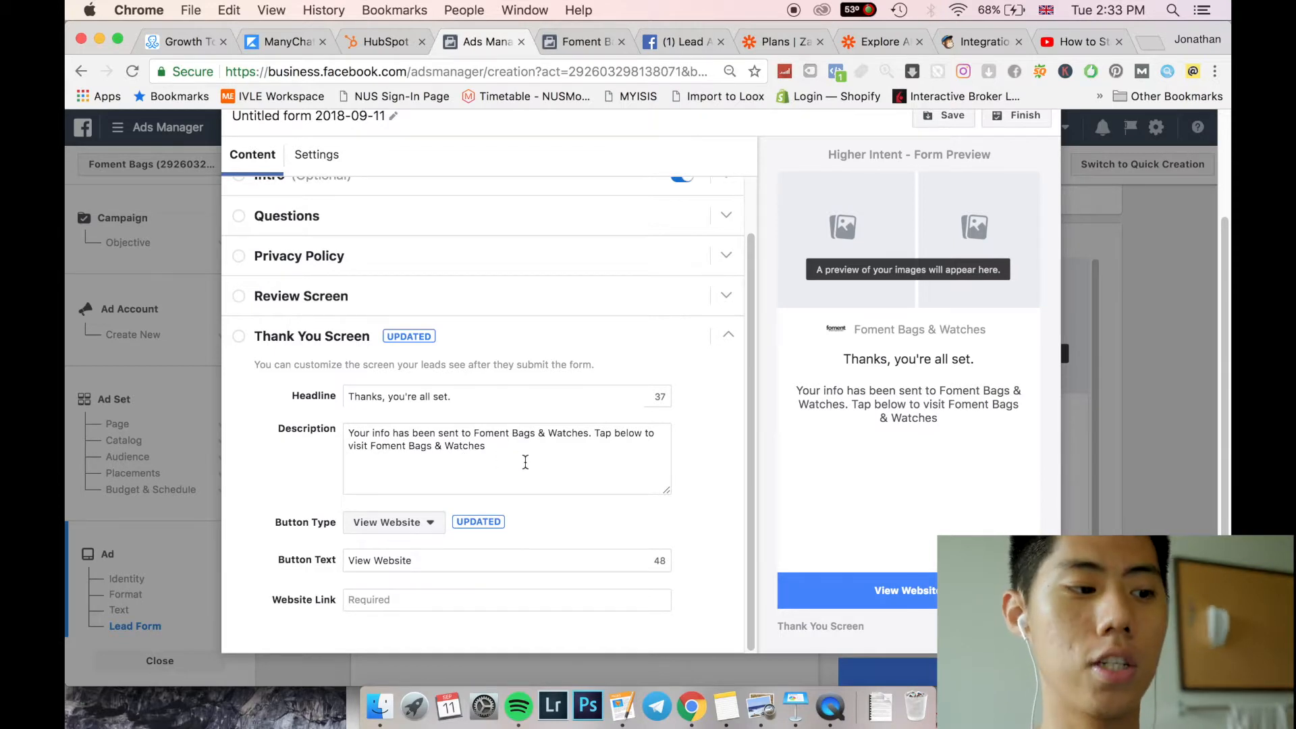
{"action": "left_click", "coordinate": [520, 461]}
{"action": "type", "text": "Dis"}
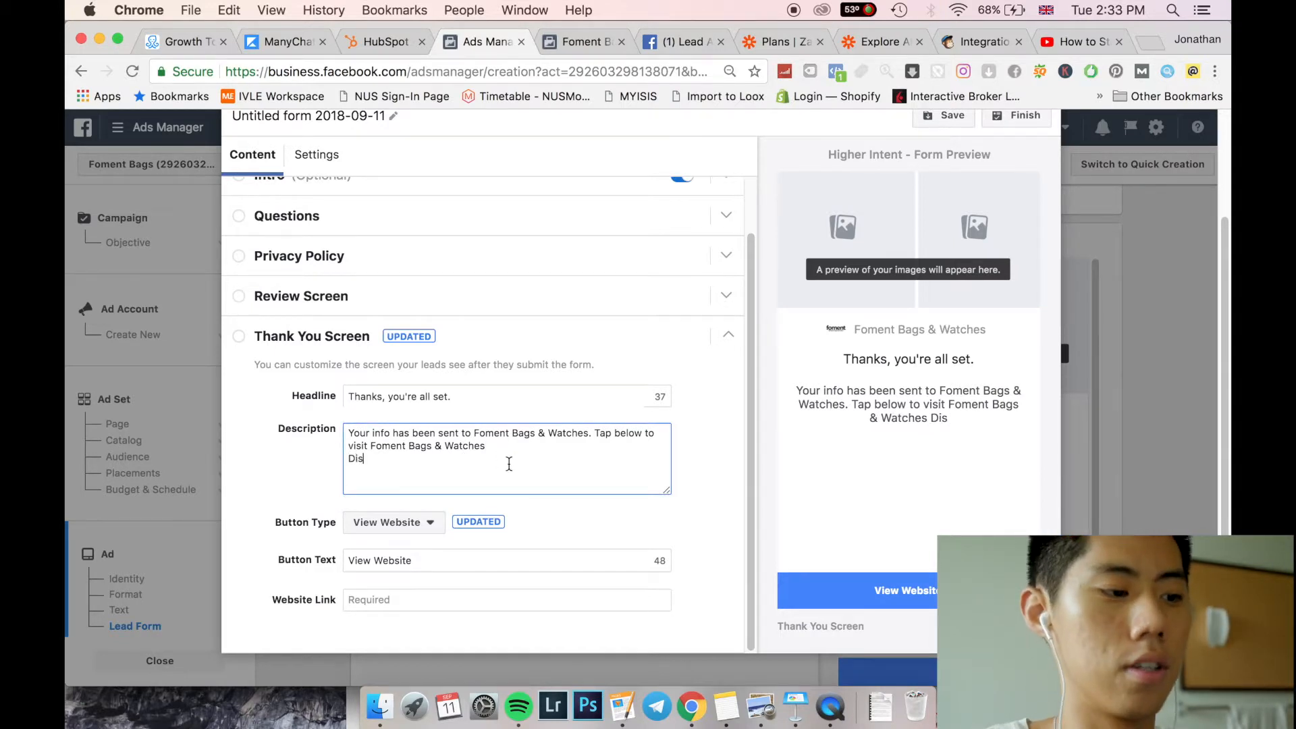
{"action": "type", "text": "count code H"}
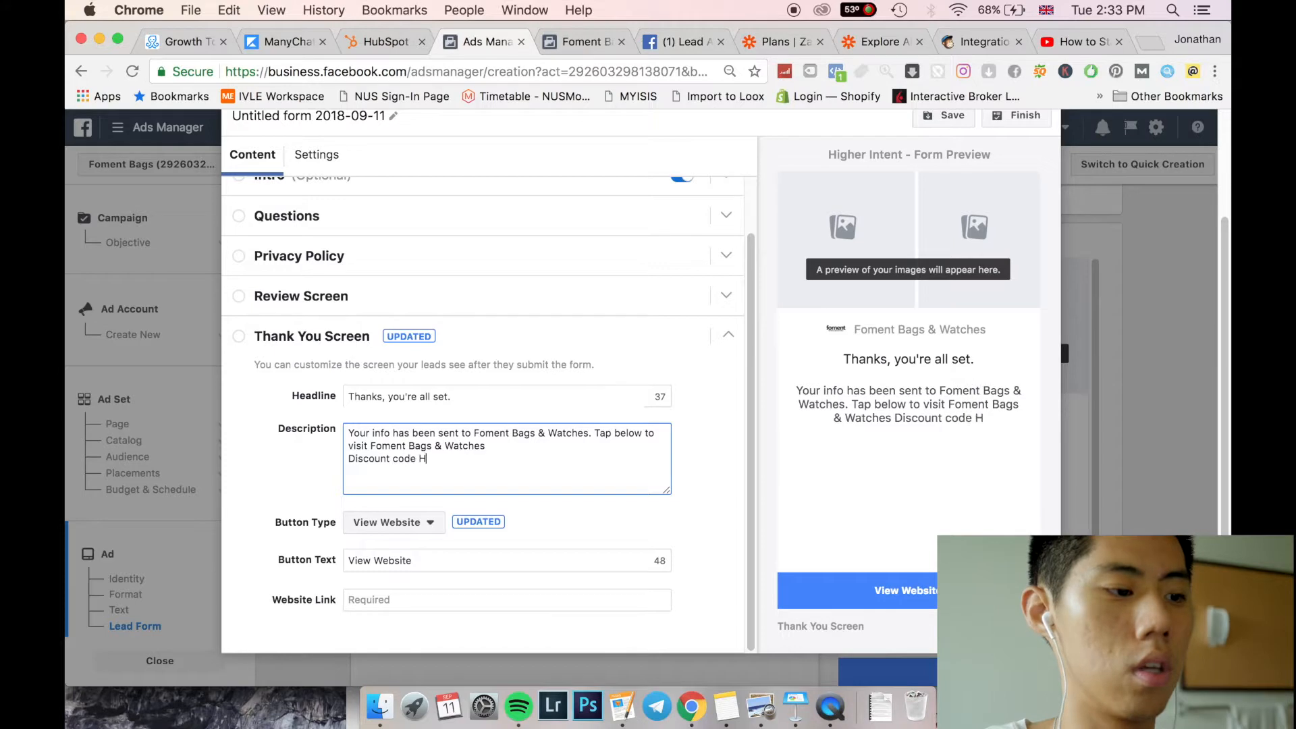
{"action": "type", "text": "ere: CODE10"}
{"action": "key", "text": "Return"}
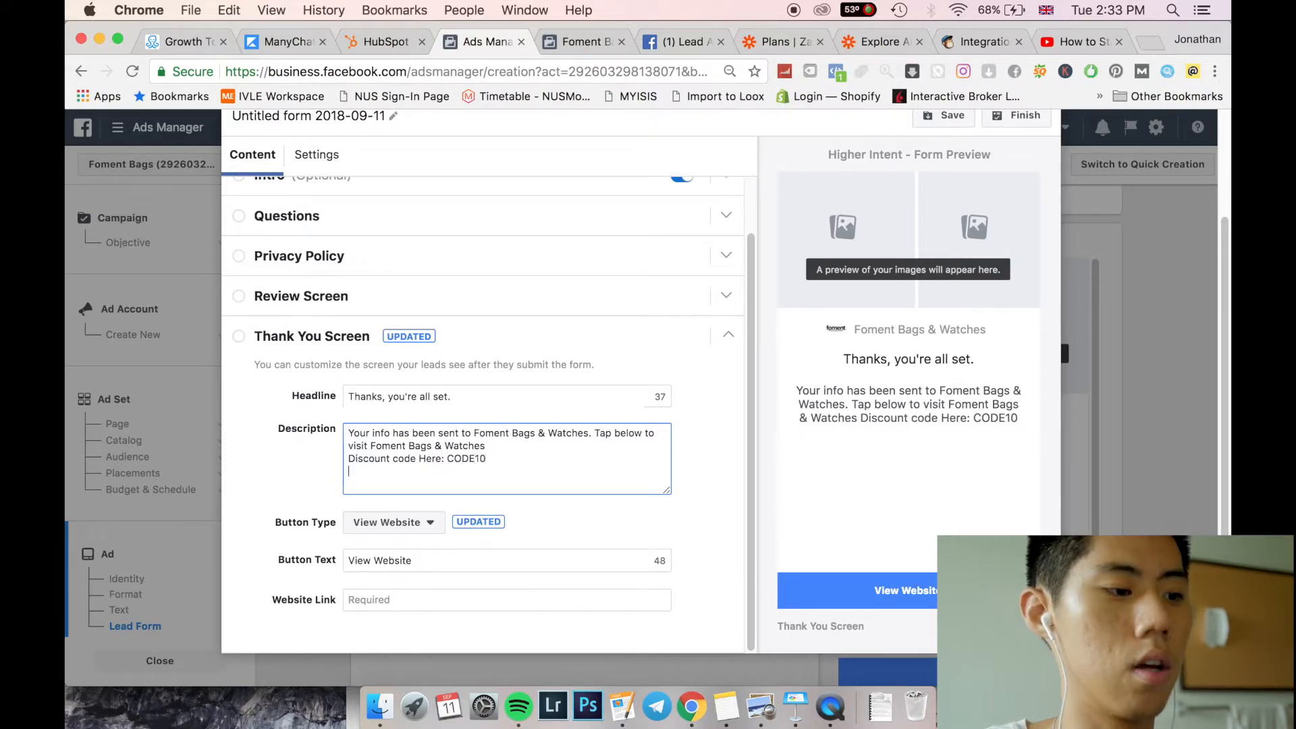
{"action": "type", "text": "'Also s"}
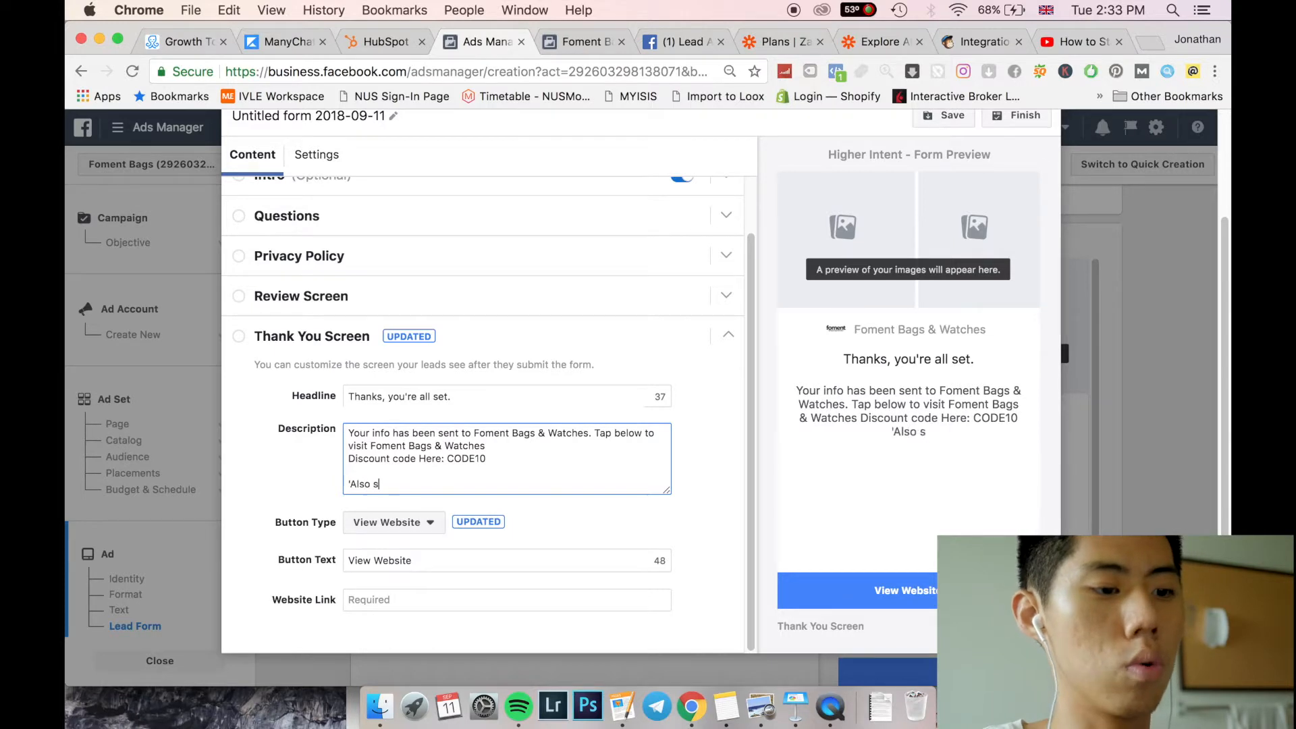
{"action": "type", "text": "ent to your ema"}
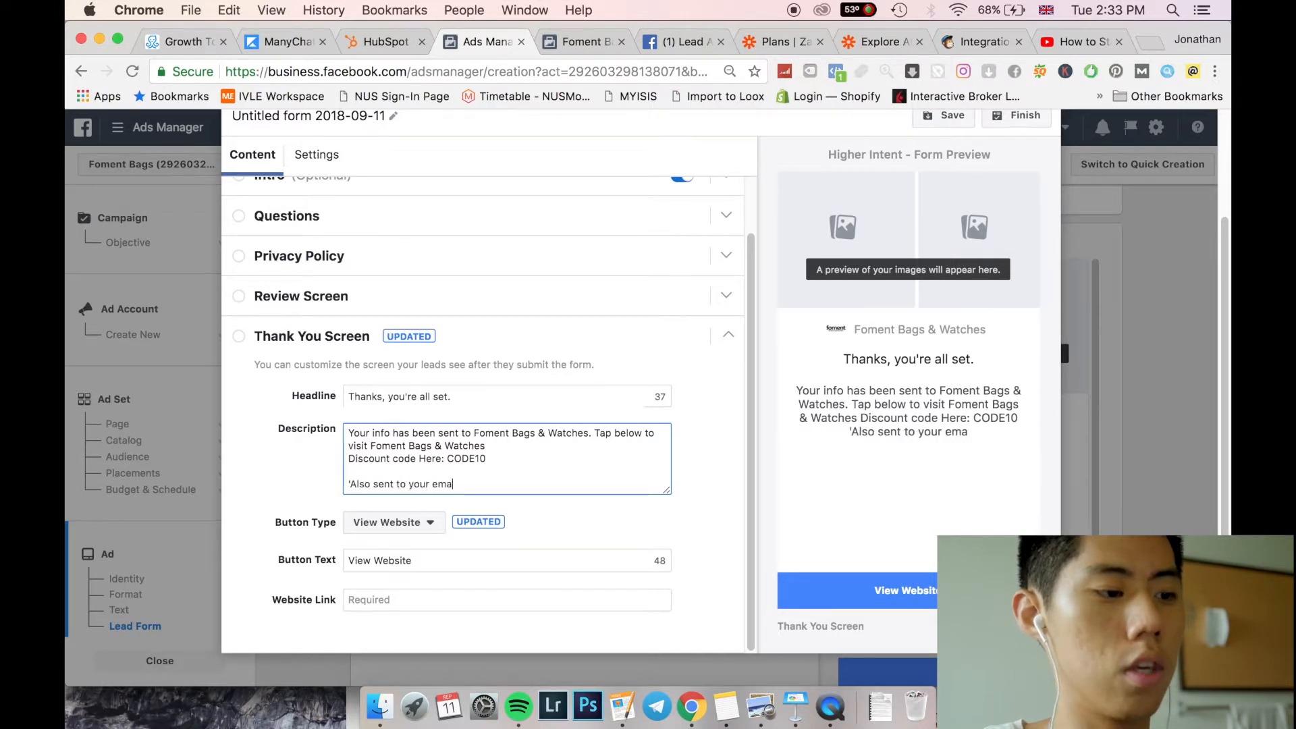
{"action": "type", "text": "il! Pl"}
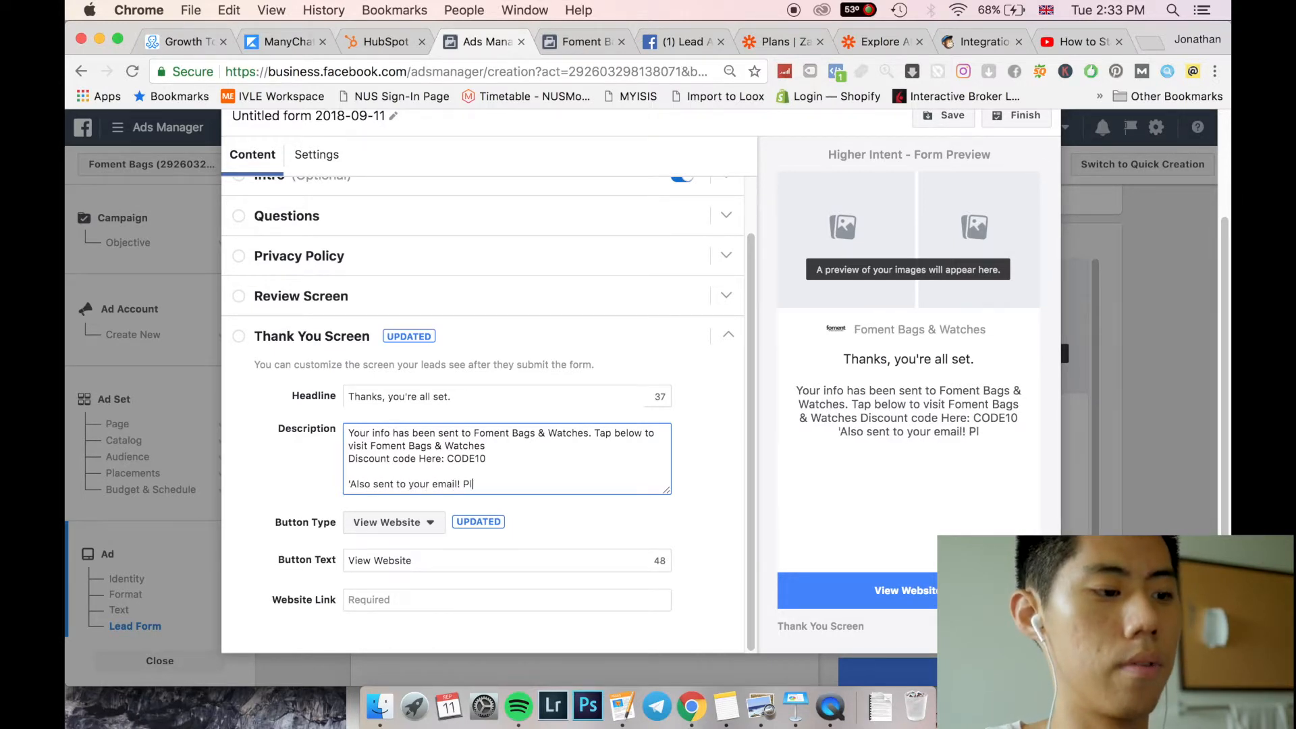
{"action": "type", "text": "lease check!'"}
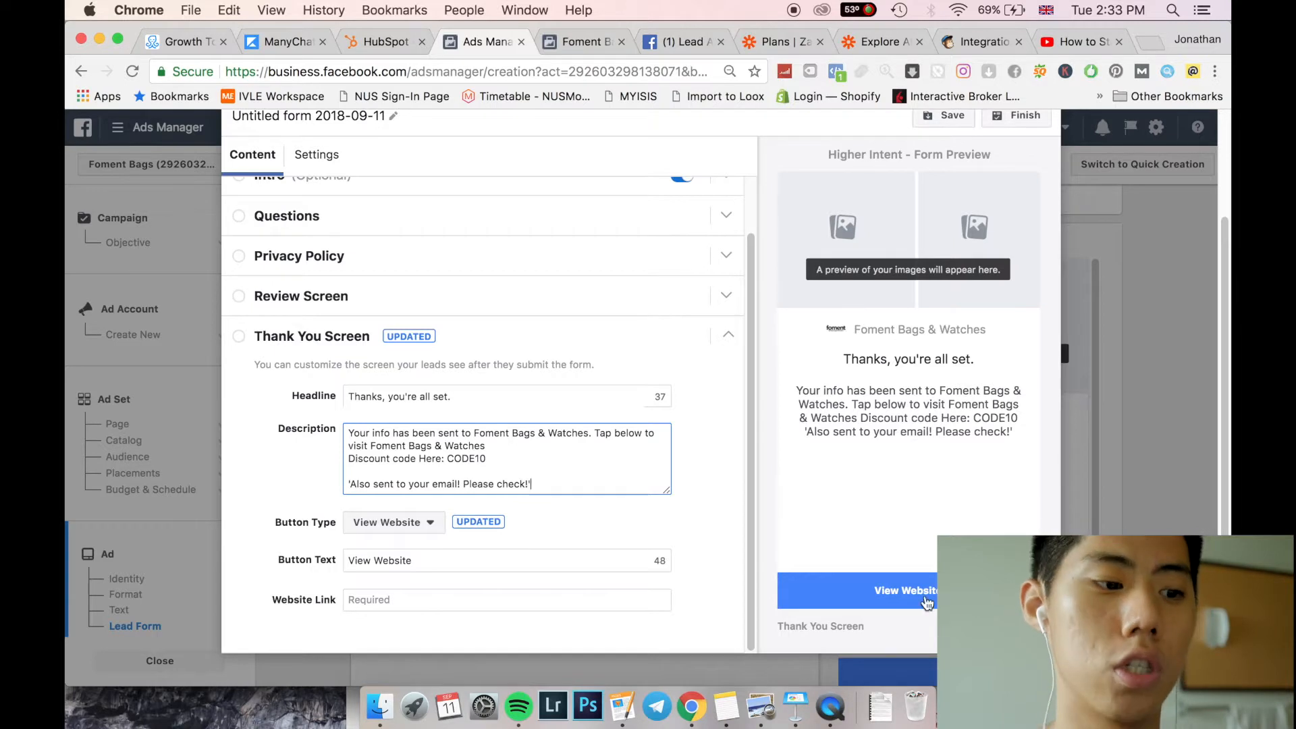
- Save the lead form as a draft and close the form editor
{"action": "scroll", "coordinate": [715, 399], "scroll_direction": "up", "scroll_amount": 5}
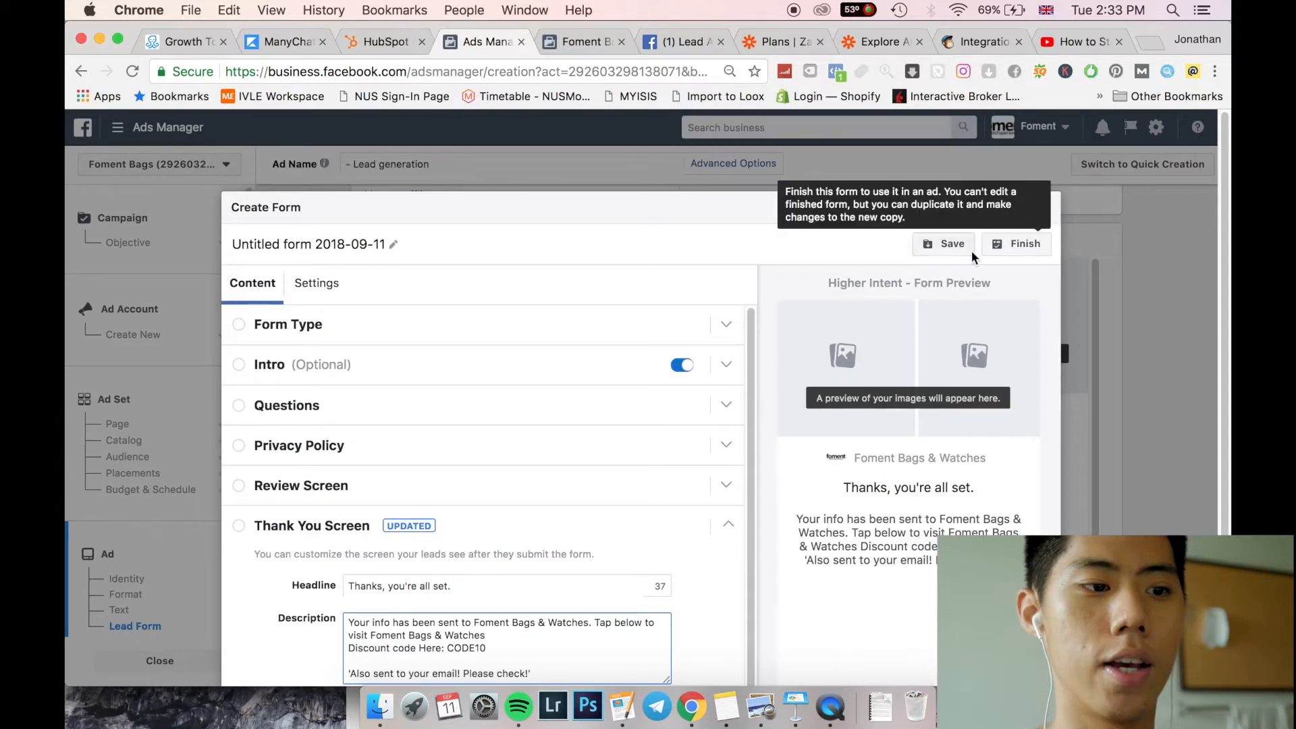
{"action": "left_click", "coordinate": [952, 245]}
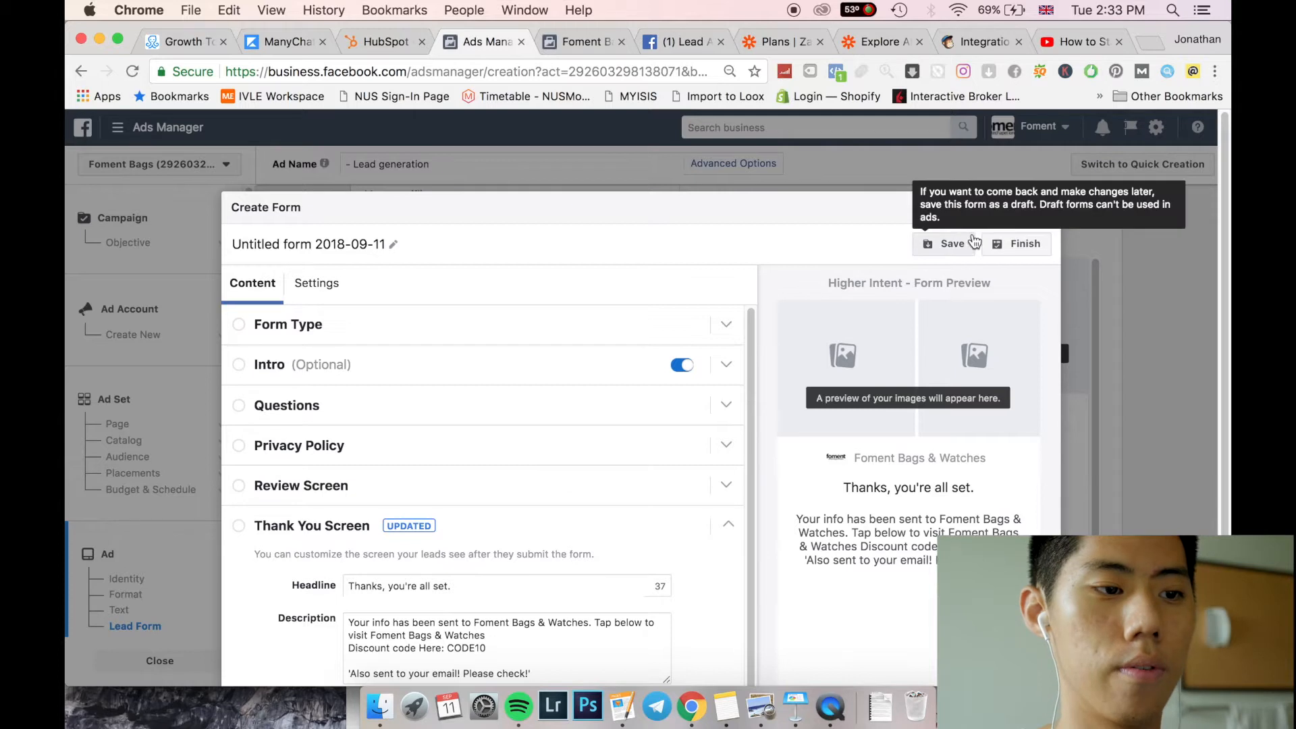
{"action": "scroll", "coordinate": [756, 378], "scroll_direction": "down", "scroll_amount": 2}
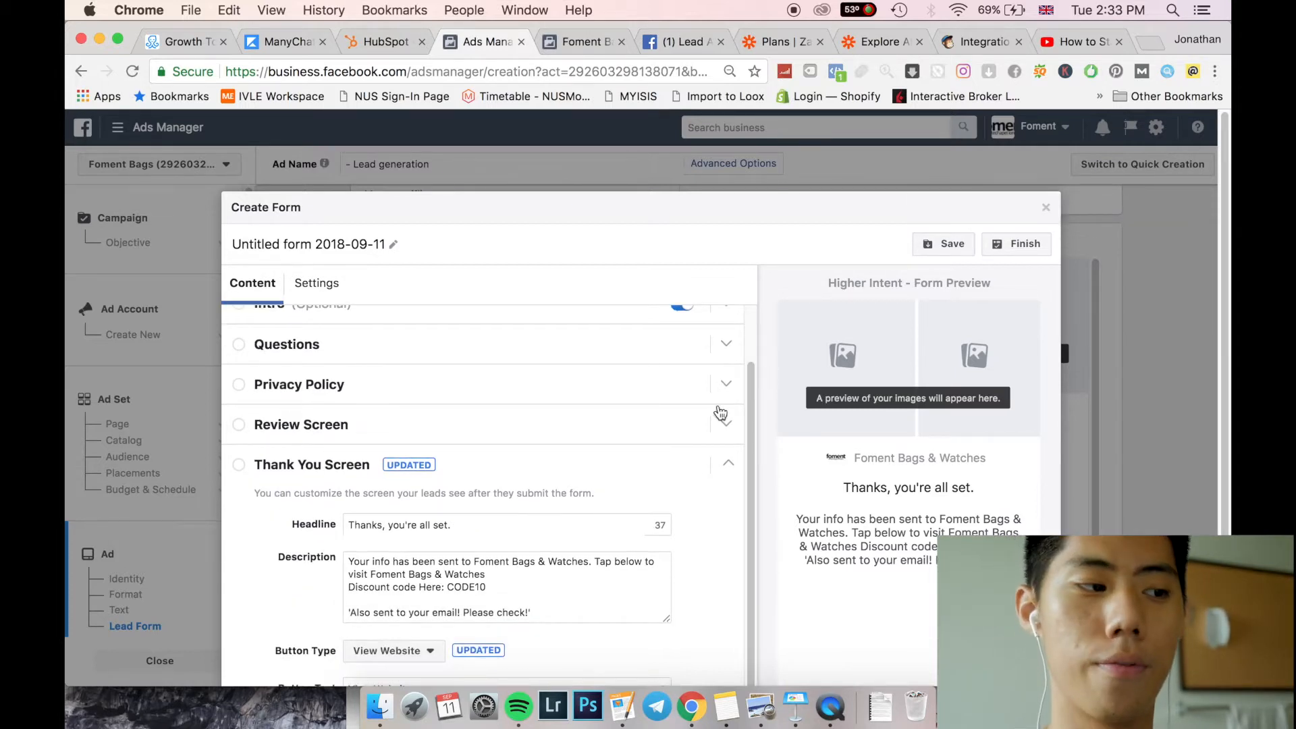
{"action": "left_click", "coordinate": [955, 251]}
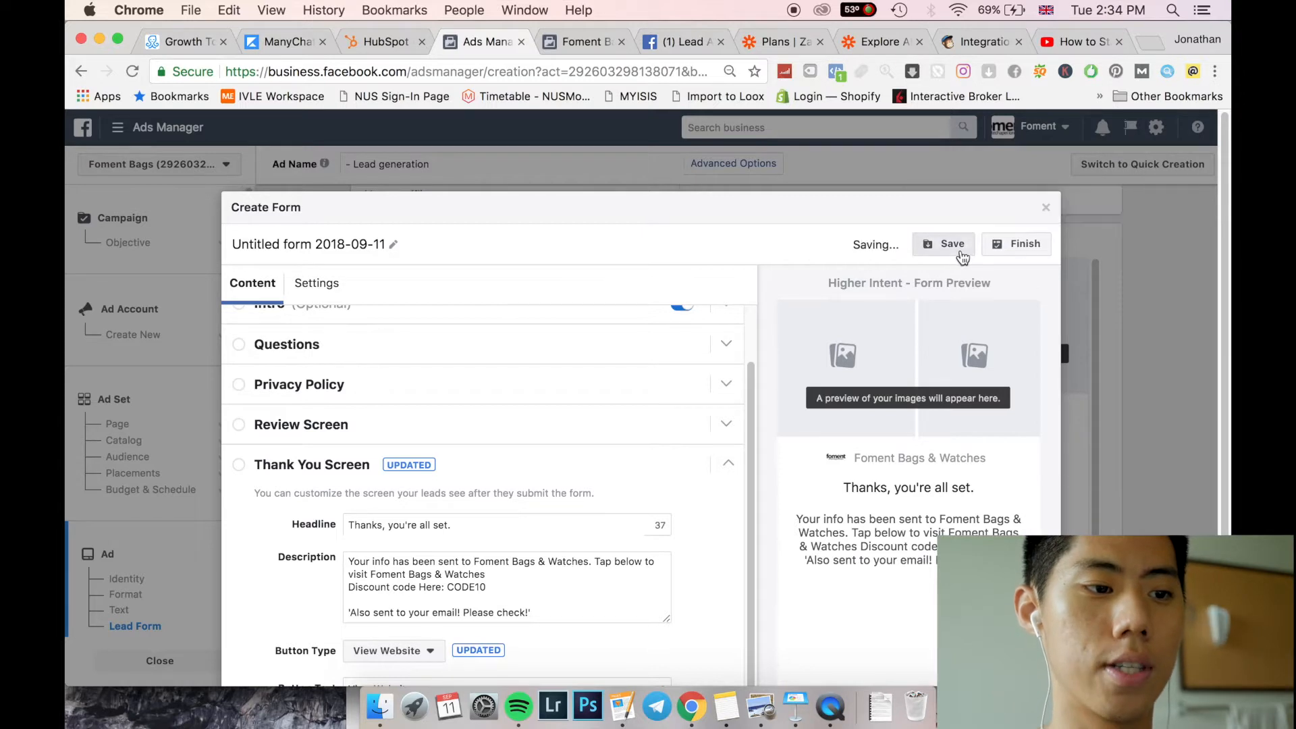
{"action": "left_click", "coordinate": [1047, 208]}
{"action": "left_click", "coordinate": [838, 367]}
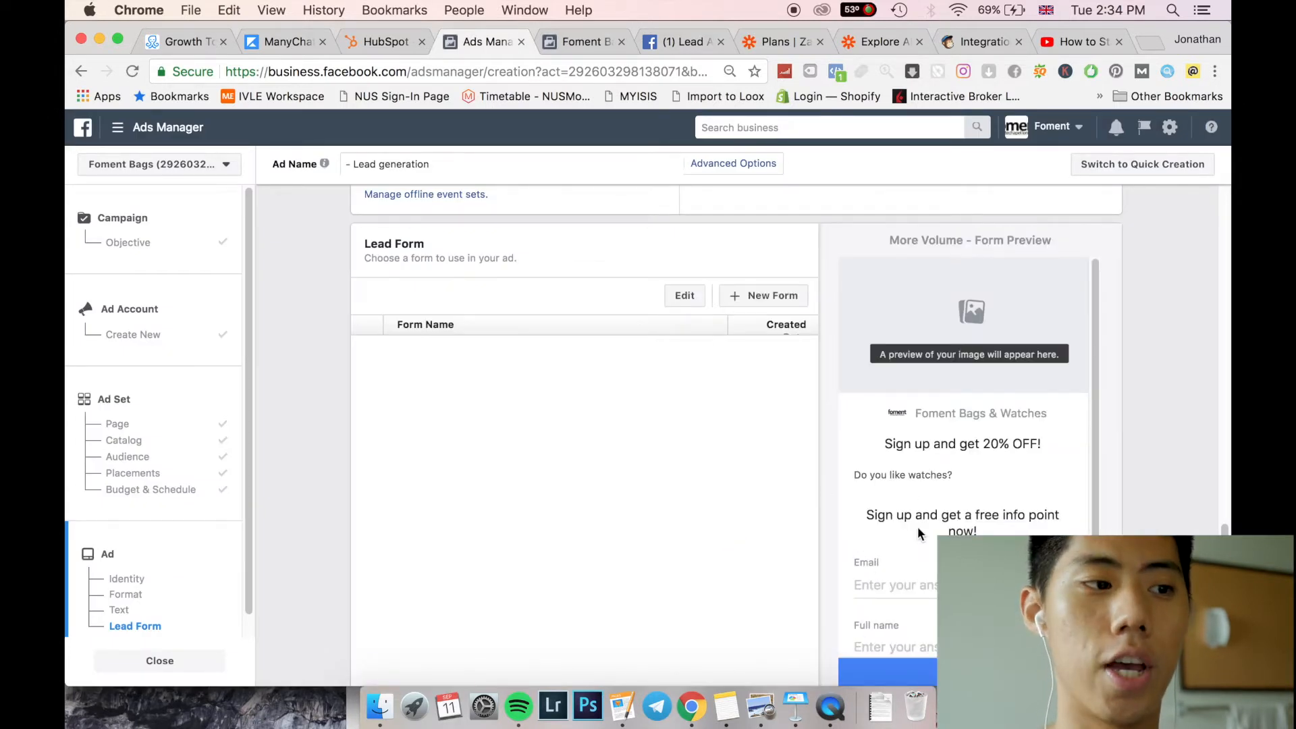
- Switch to the Foment Bags & Watches Facebook page and open Leads Setup in its Publishing Tools
{"action": "left_click", "coordinate": [592, 42]}
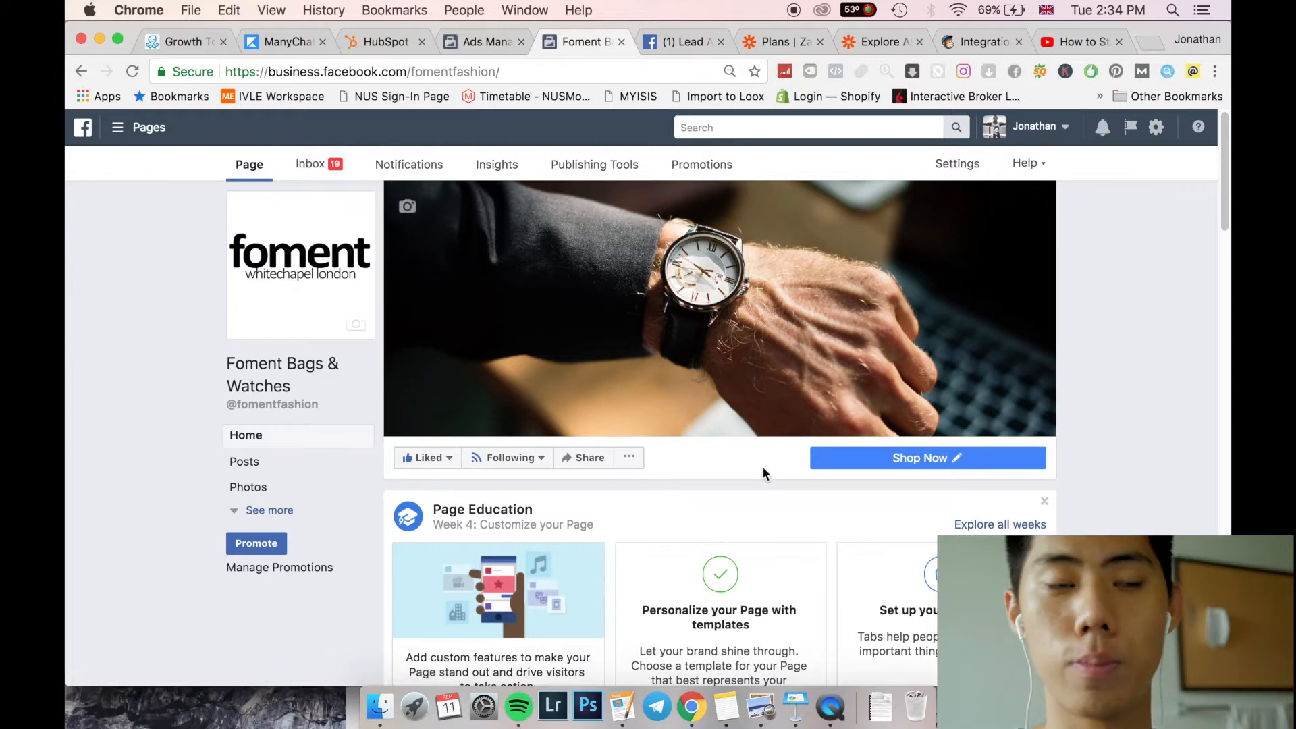
{"action": "left_click", "coordinate": [610, 166]}
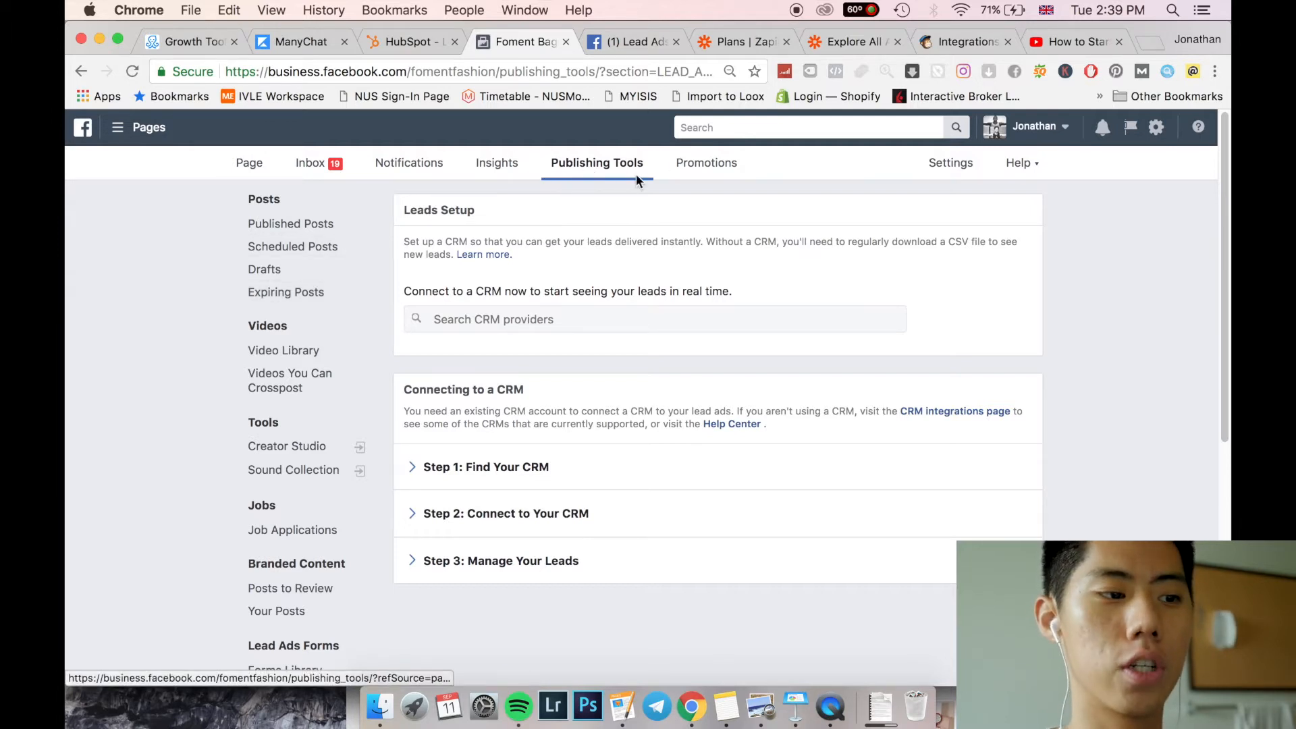
{"action": "scroll", "coordinate": [534, 269], "scroll_direction": "down", "scroll_amount": 1}
{"action": "scroll", "coordinate": [533, 268], "scroll_direction": "down", "scroll_amount": 8}
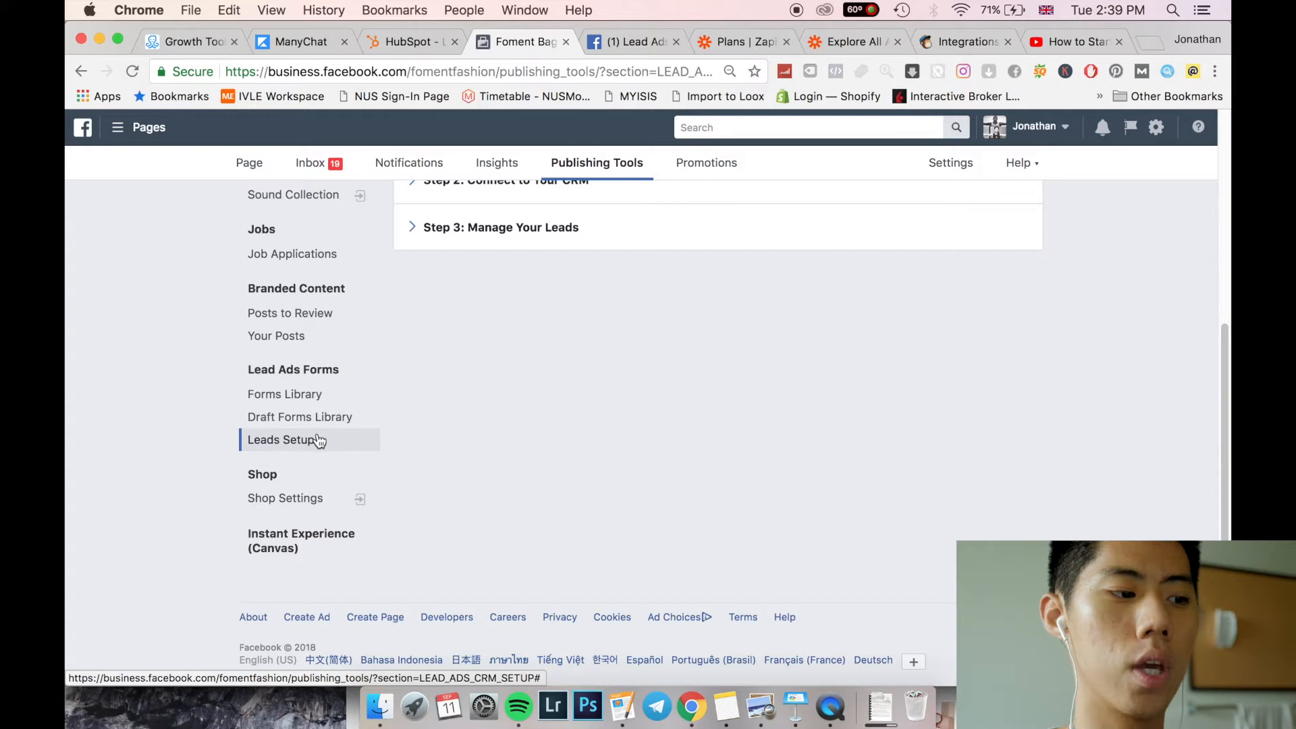
{"action": "scroll", "coordinate": [695, 432], "scroll_direction": "up", "scroll_amount": 8}
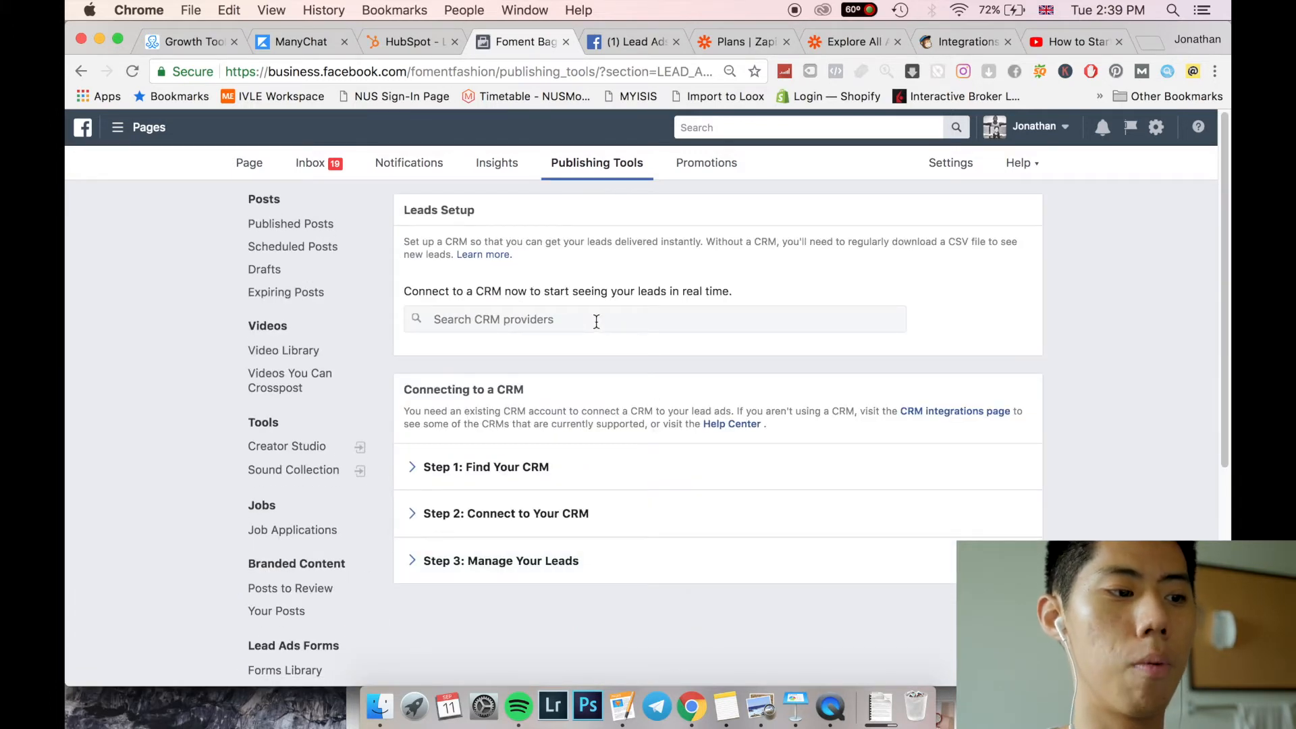
- Search the CRM providers for "mailchimp" and select MailChimp as the CRM for receiving leads
{"action": "left_click", "coordinate": [570, 324]}
{"action": "type", "text": "mailchimp"}
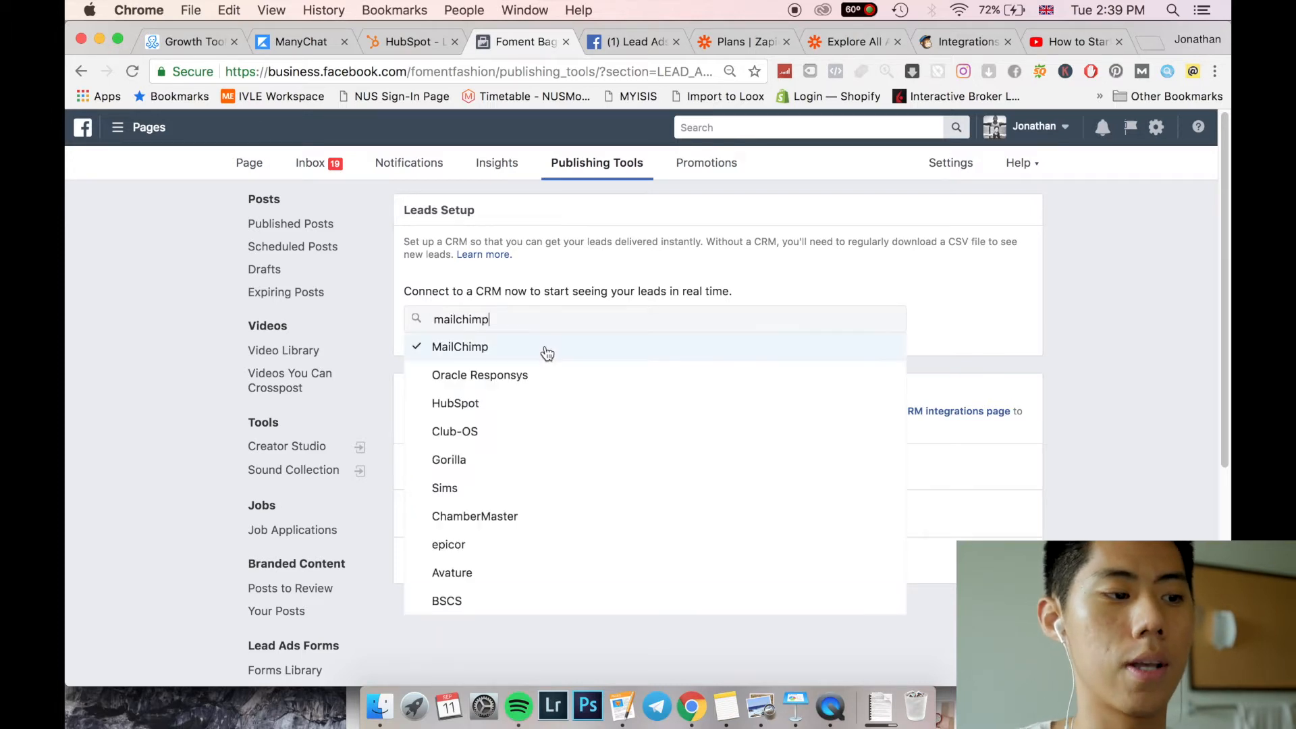
{"action": "left_click", "coordinate": [543, 347]}
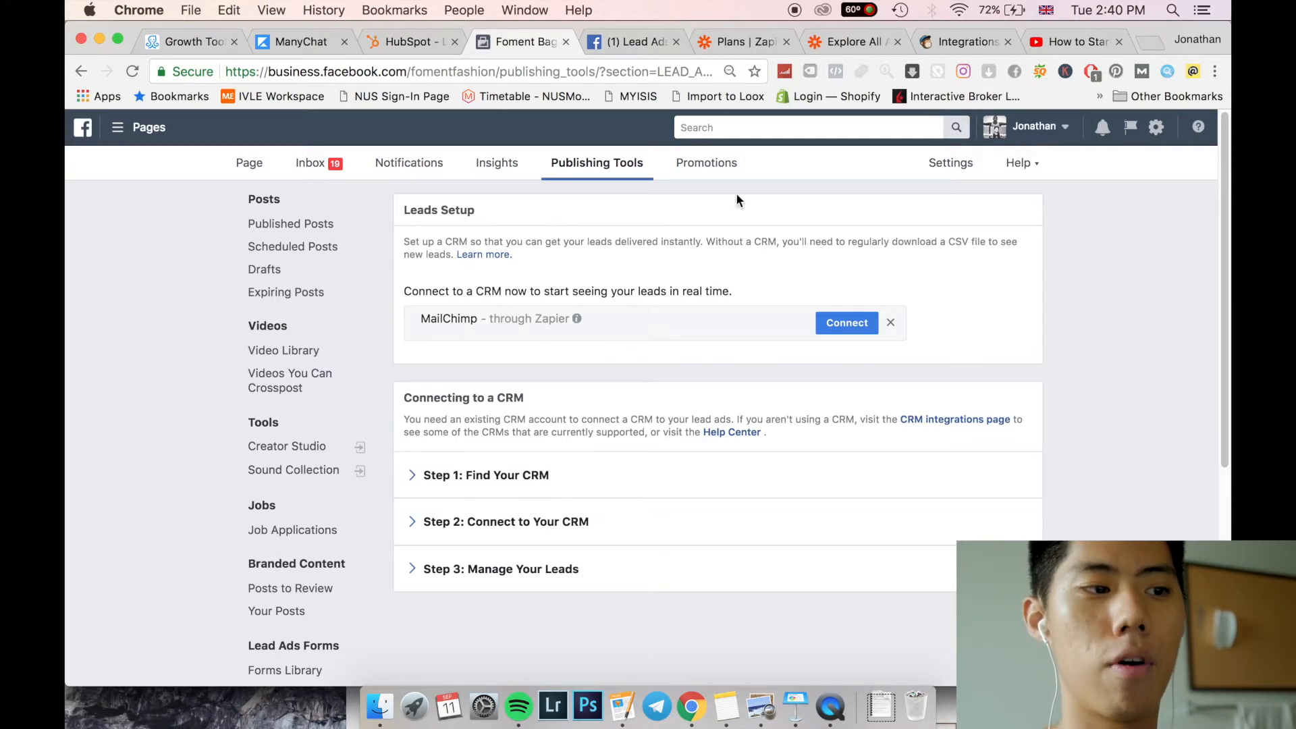
{"action": "left_click", "coordinate": [739, 42]}
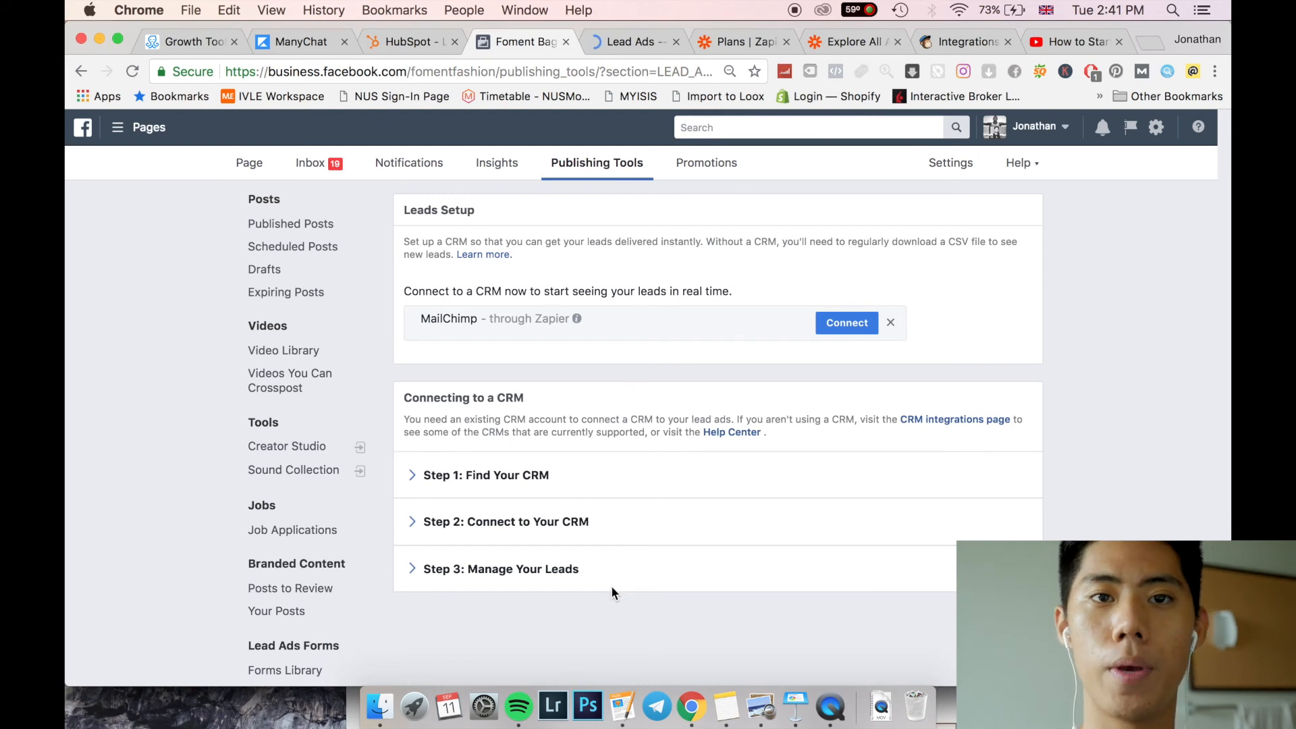
{"action": "scroll", "coordinate": [611, 592], "scroll_direction": "down", "scroll_amount": 1}
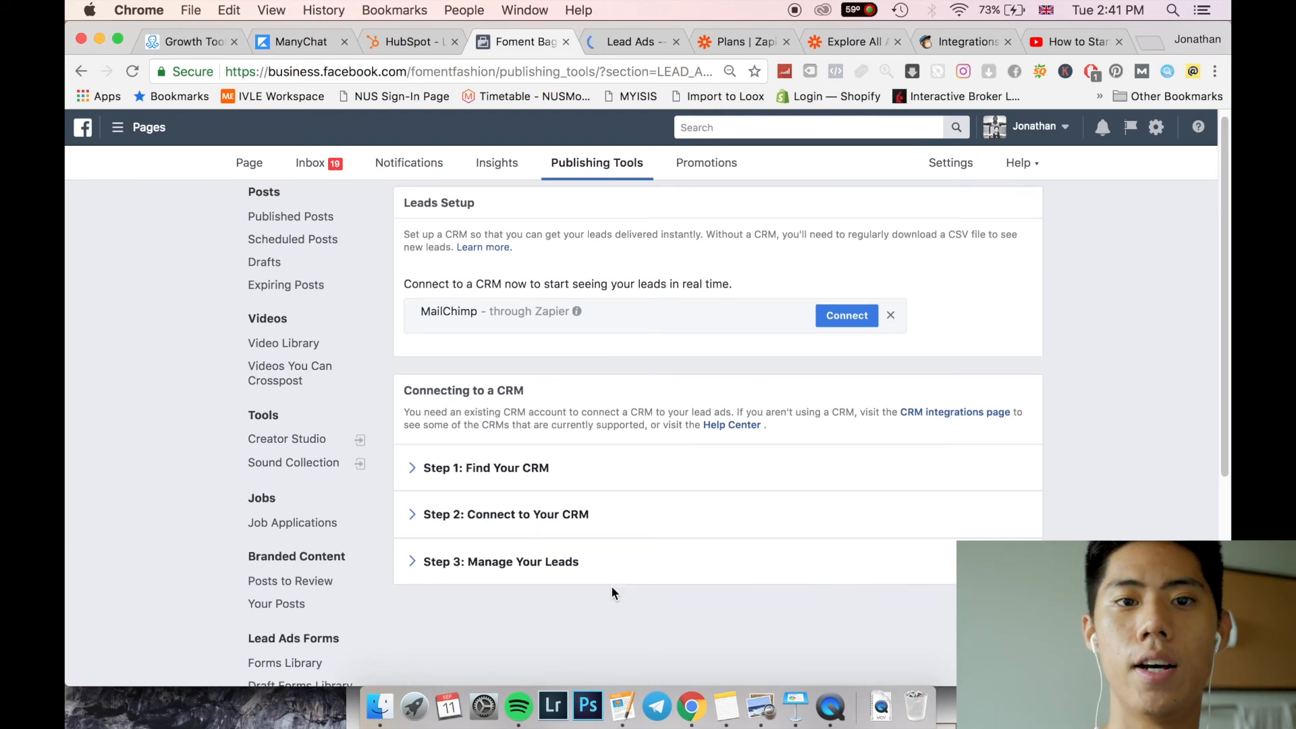